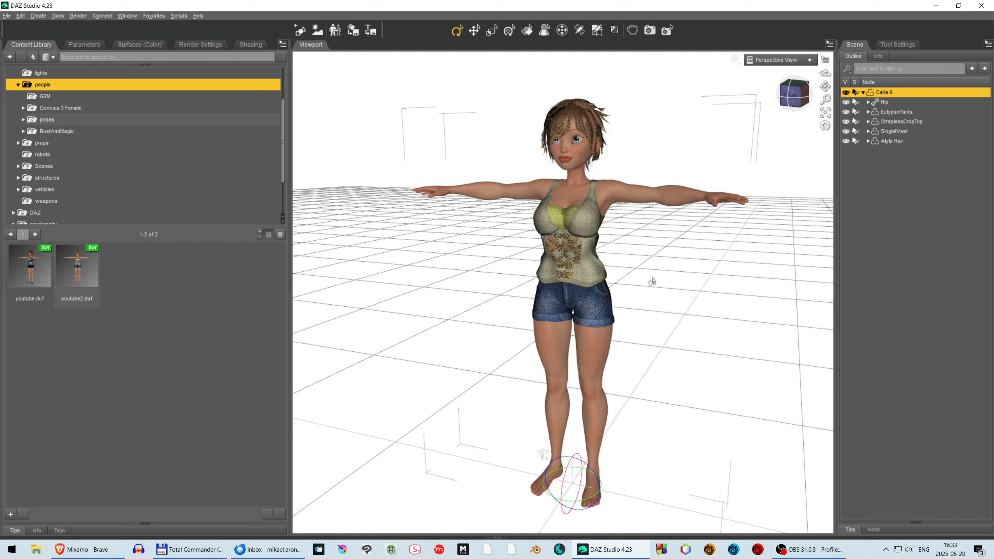
Export the clothed character as callie_full in Autodesk FBX format, with morphs included and textures collected but not embedded
left_click(4, 15)
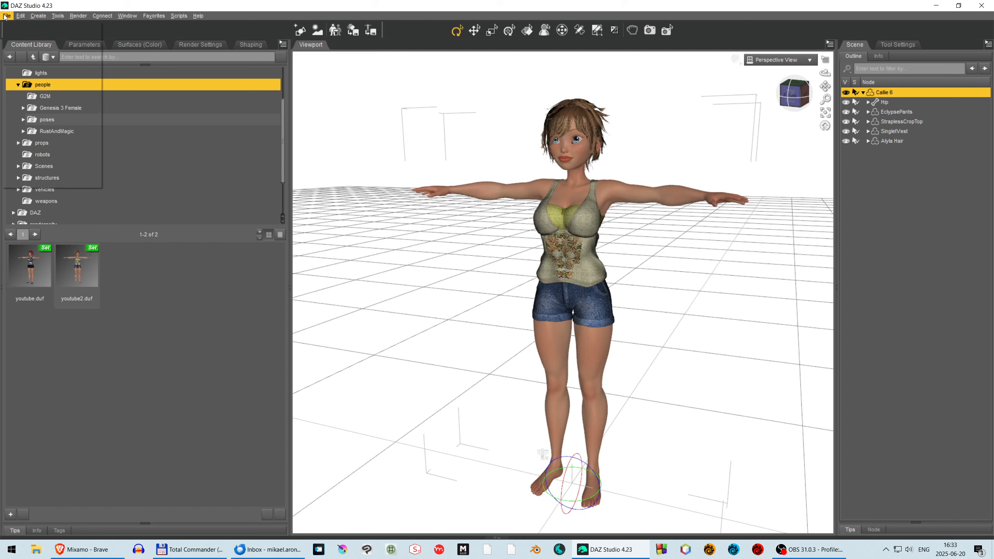
left_click(33, 121)
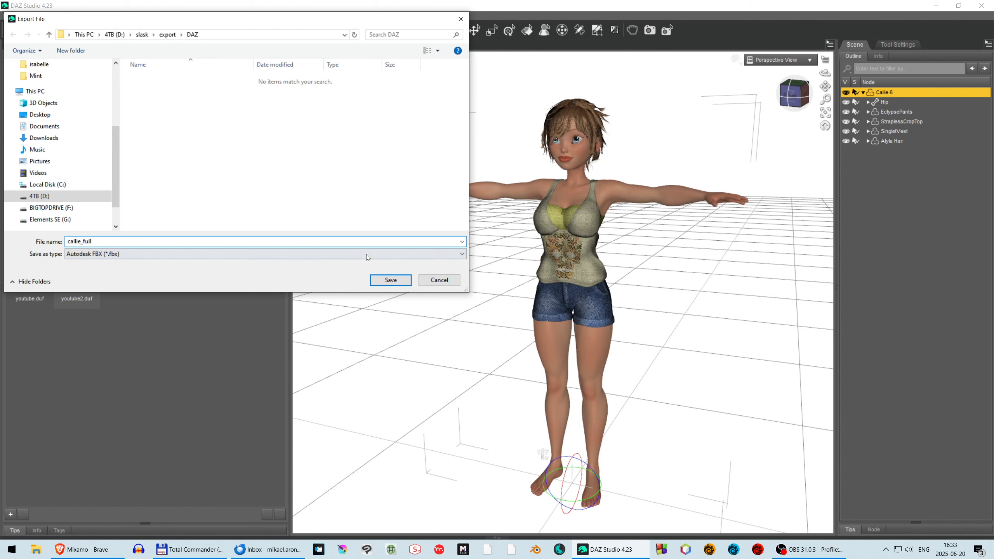
left_click(391, 280)
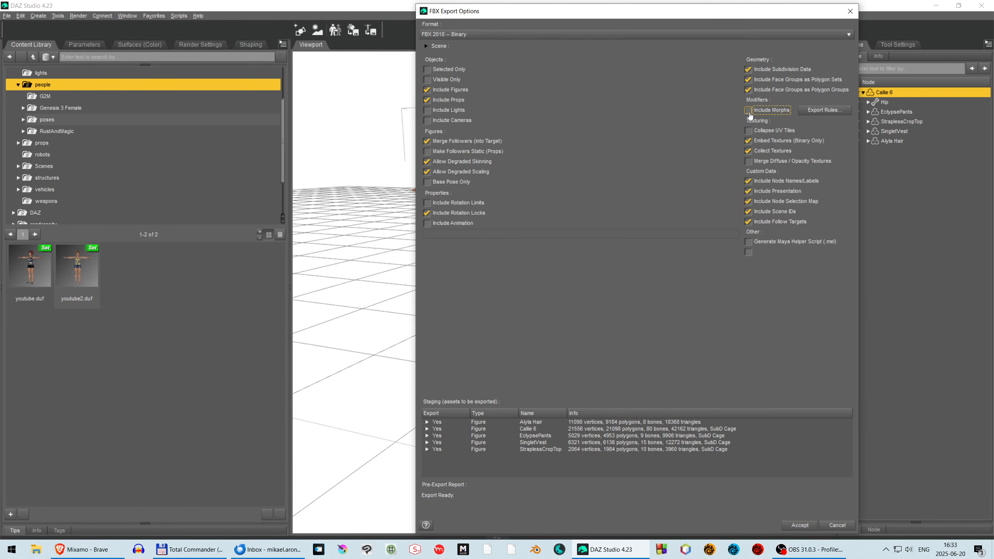
left_click(806, 111)
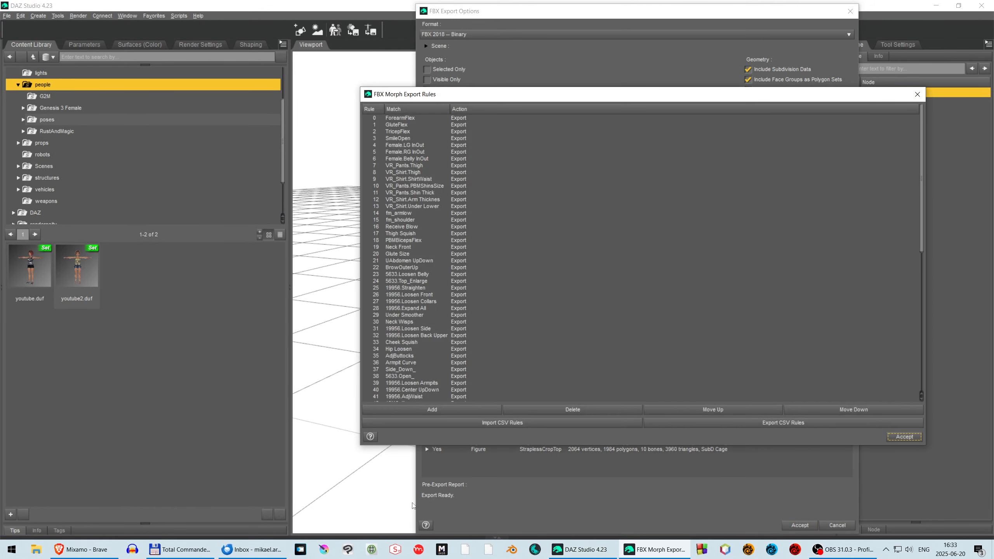
left_click(900, 437)
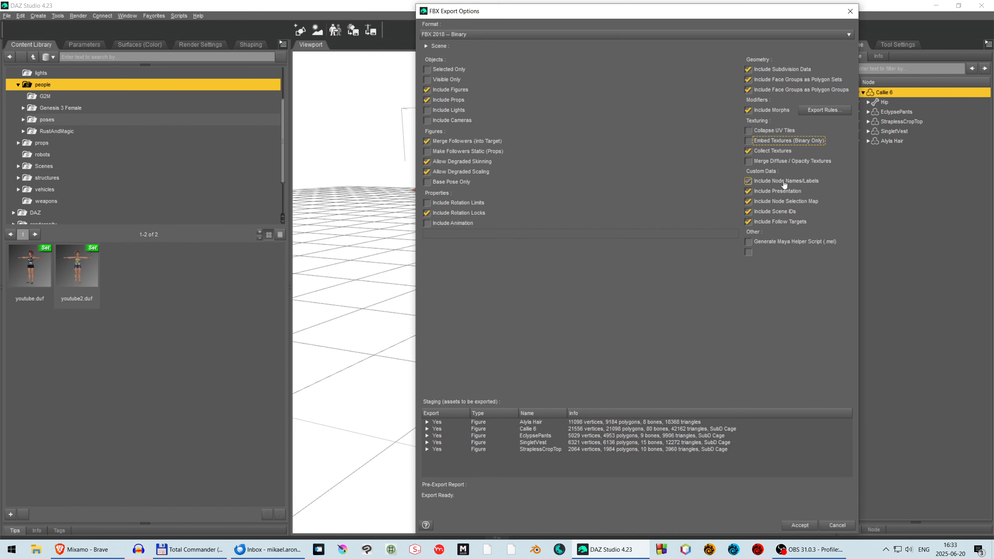
left_click(800, 525)
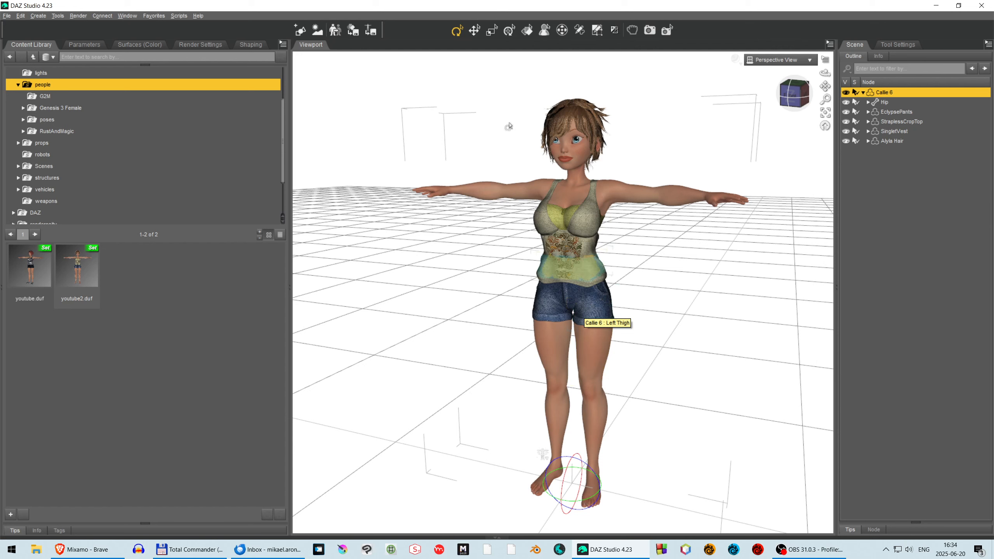
Export the same character as callie_base in Autodesk FBX format with embedded textures
left_click(7, 15)
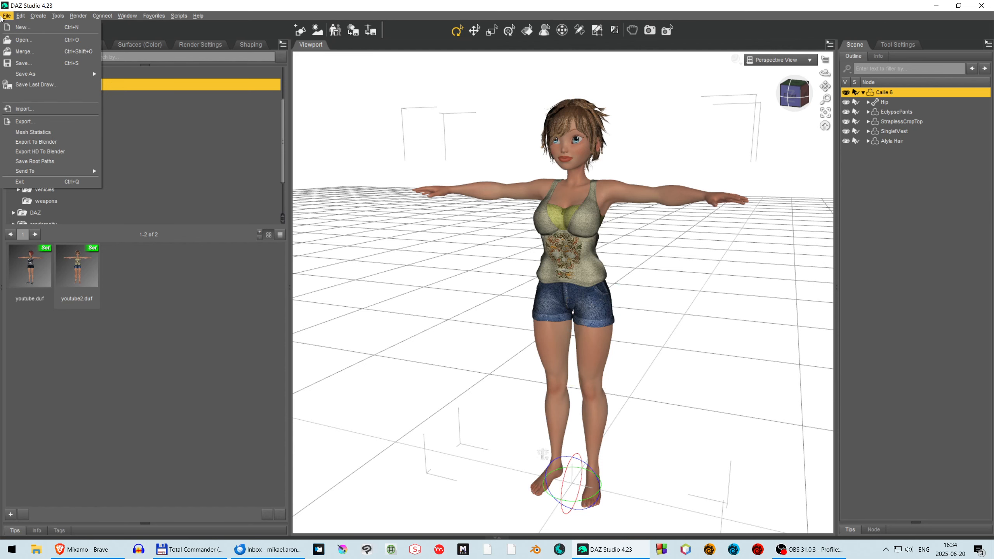
left_click(23, 121)
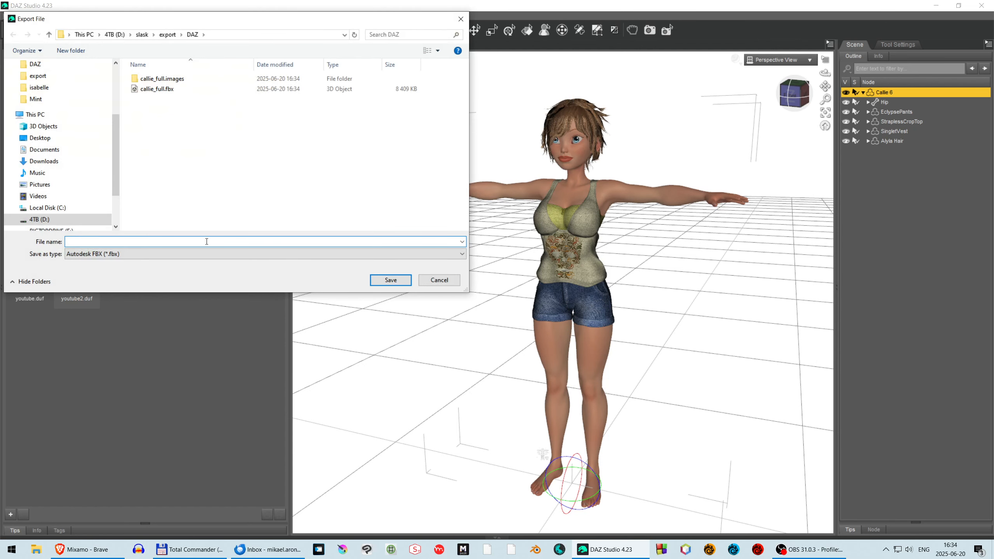
type("callie_")
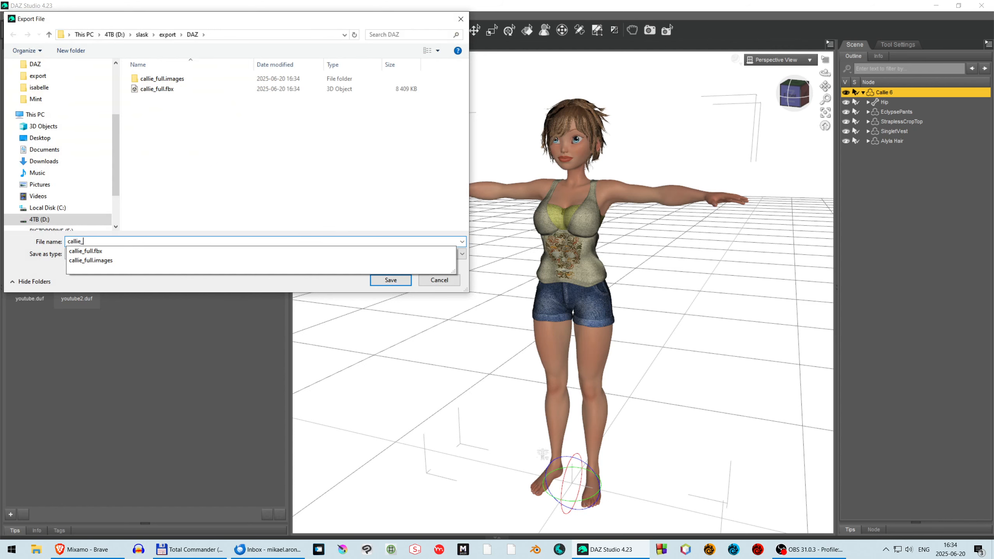
type("base")
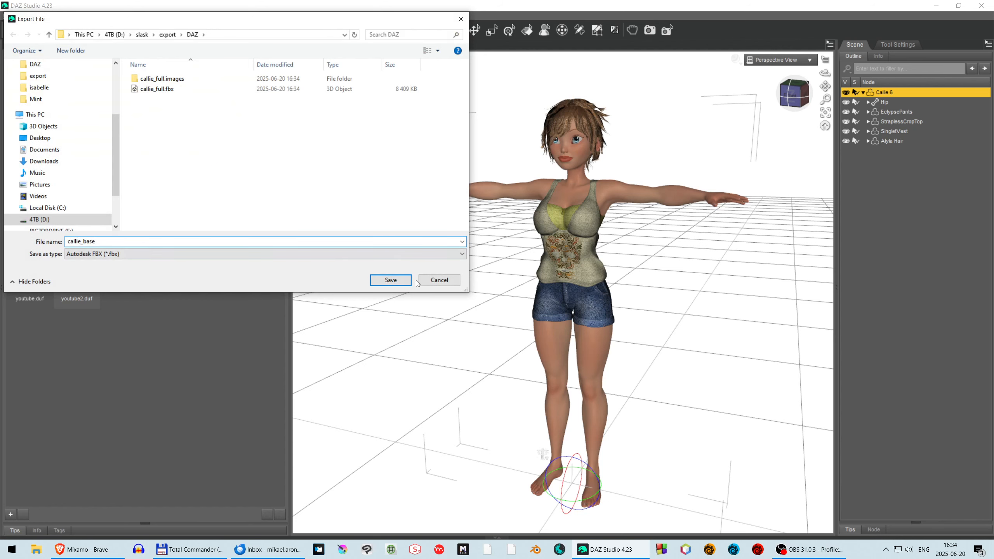
left_click(392, 280)
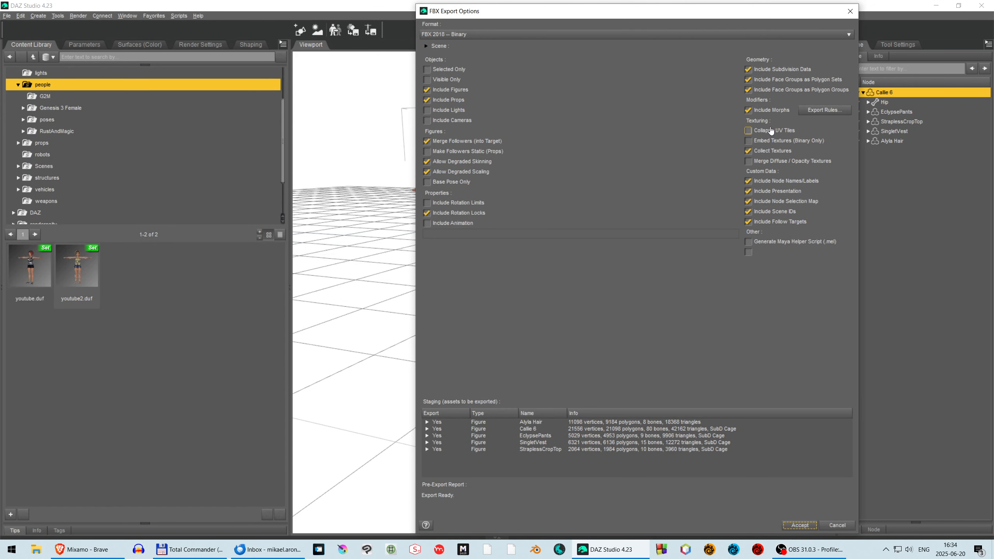
left_click(748, 142)
left_click(802, 526)
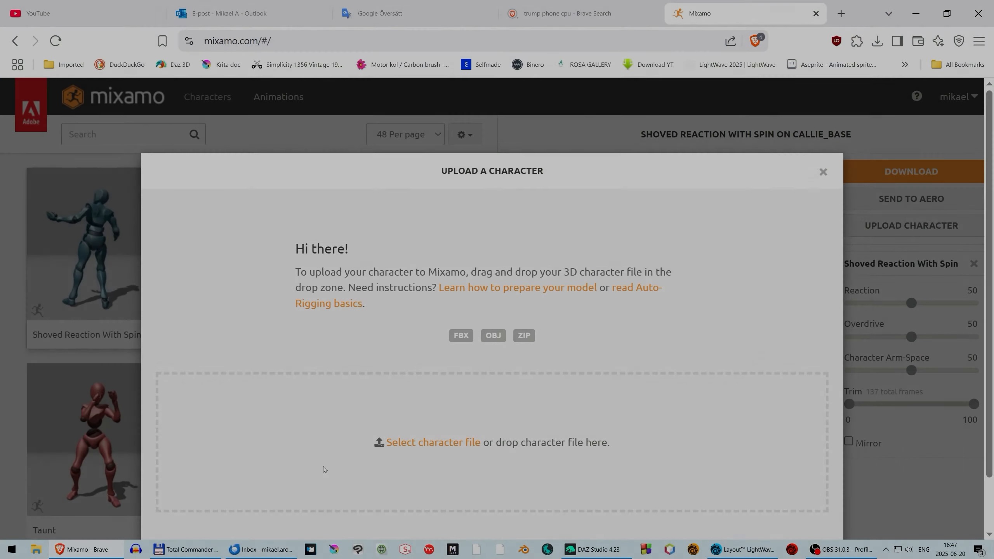
Switch to Mixamo, upload callie_base.fbx as the character and accept it in the auto-rigger review
left_click(435, 444)
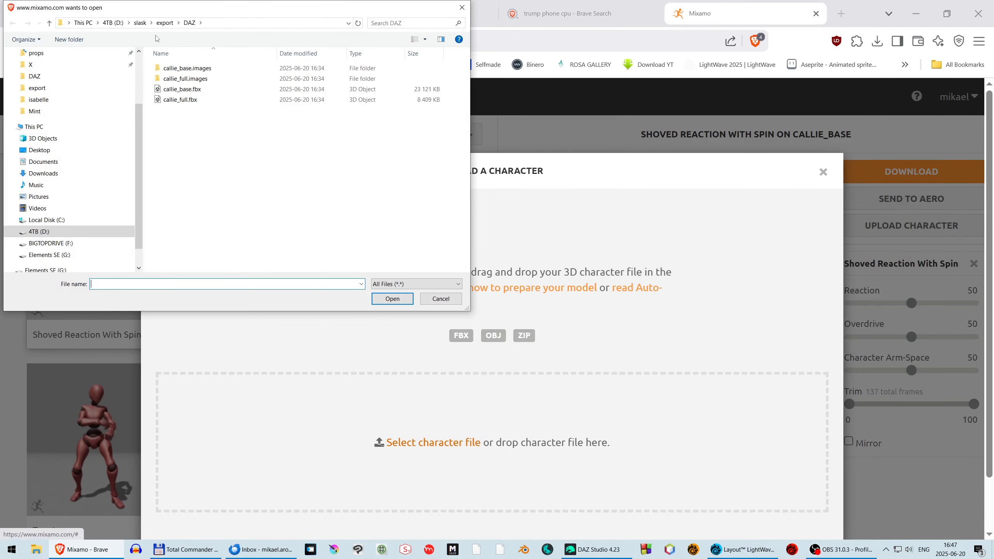
double_click(187, 91)
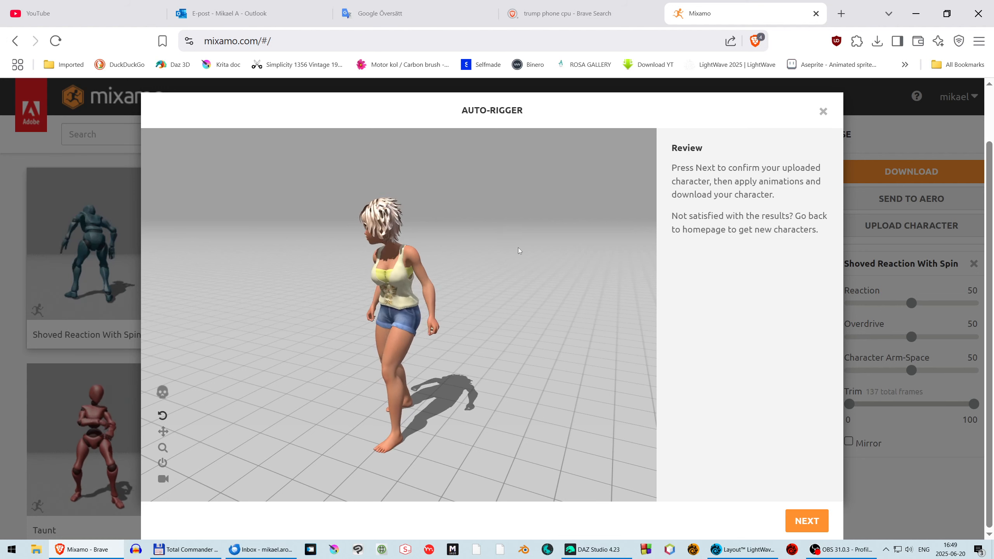
left_click(799, 525)
left_click(798, 523)
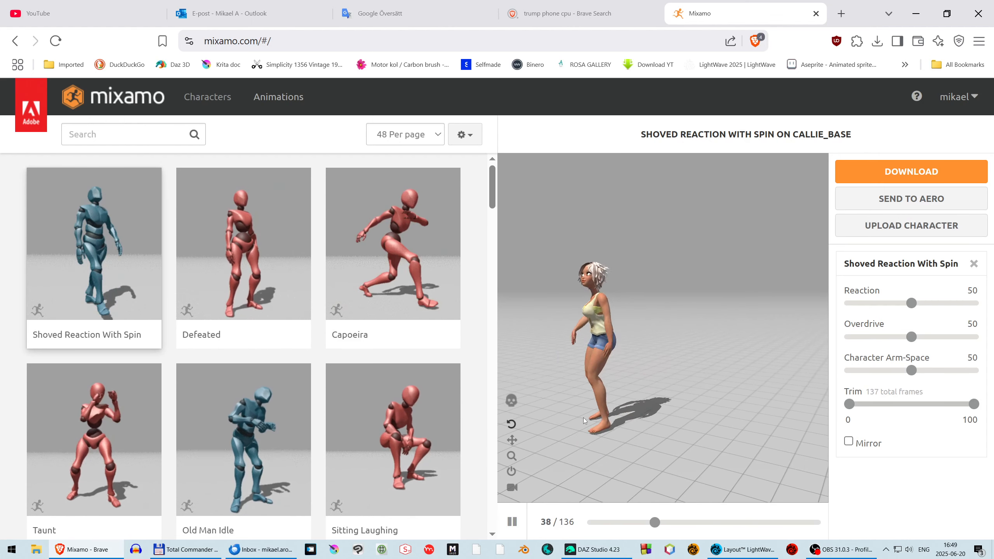
Download the Shoved Reaction With Spin animation as FBX Binary without skin, 24 fps, no keyframe reduction, into the DAZ export folder
left_click(36, 262)
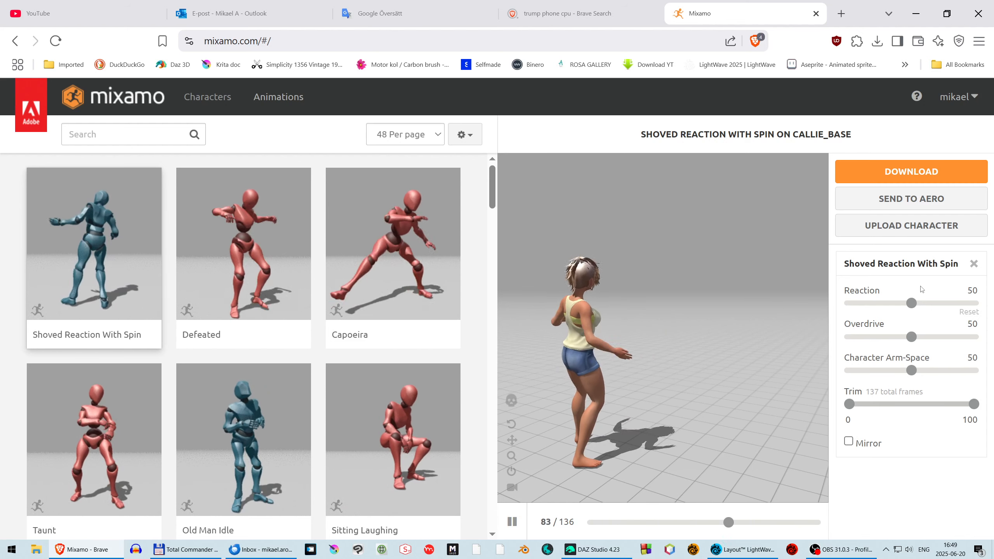
left_click(896, 172)
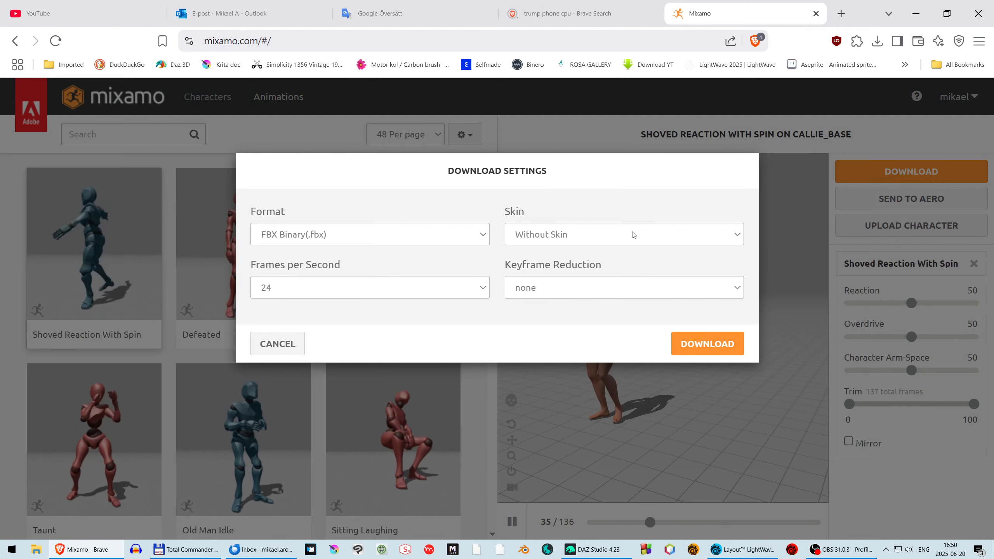
left_click(722, 346)
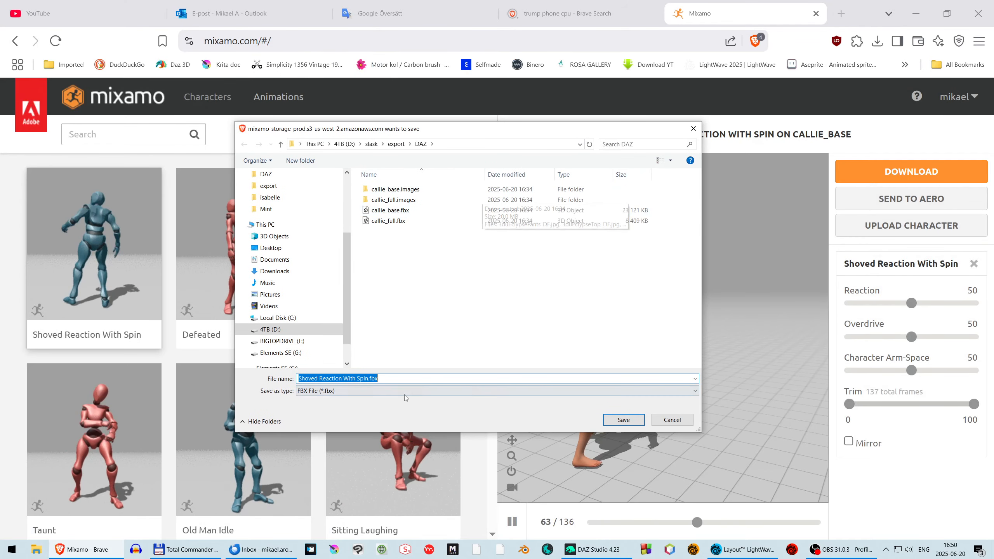
left_click(623, 420)
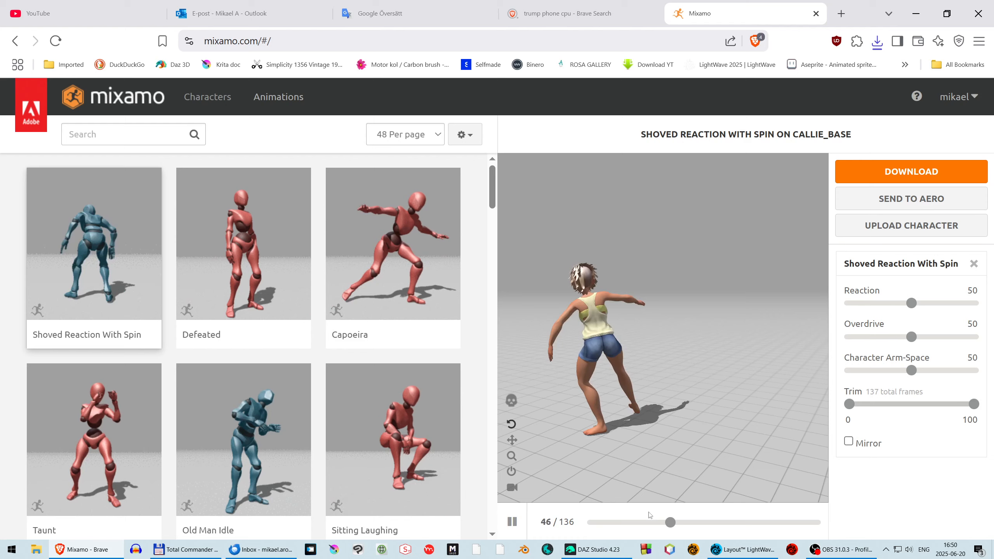
Switch to LightWave Layout and import Shoved Reaction With Spin.fbx with baked rotations and joints as LightWave Bones, keeping the current content directory
left_click(745, 550)
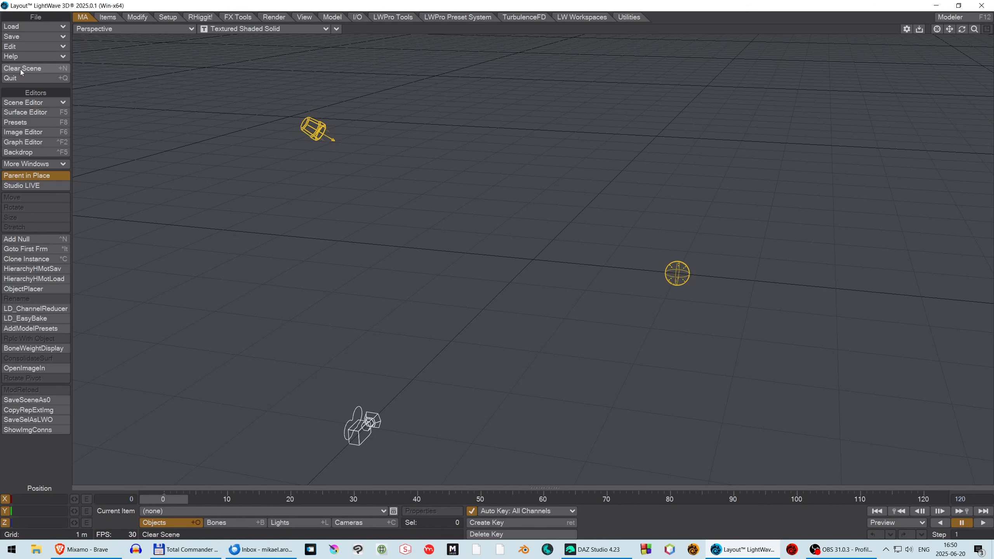
left_click(23, 27)
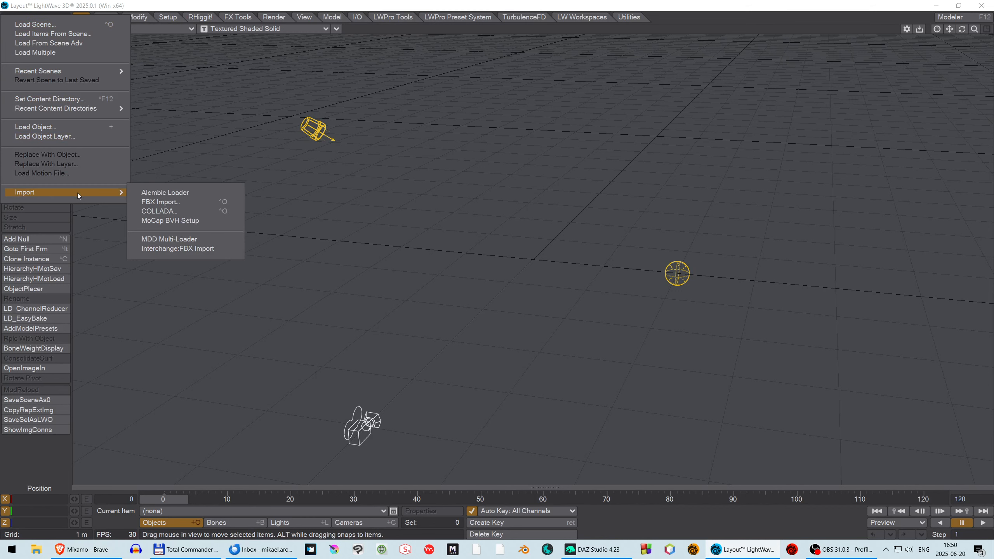
left_click(157, 202)
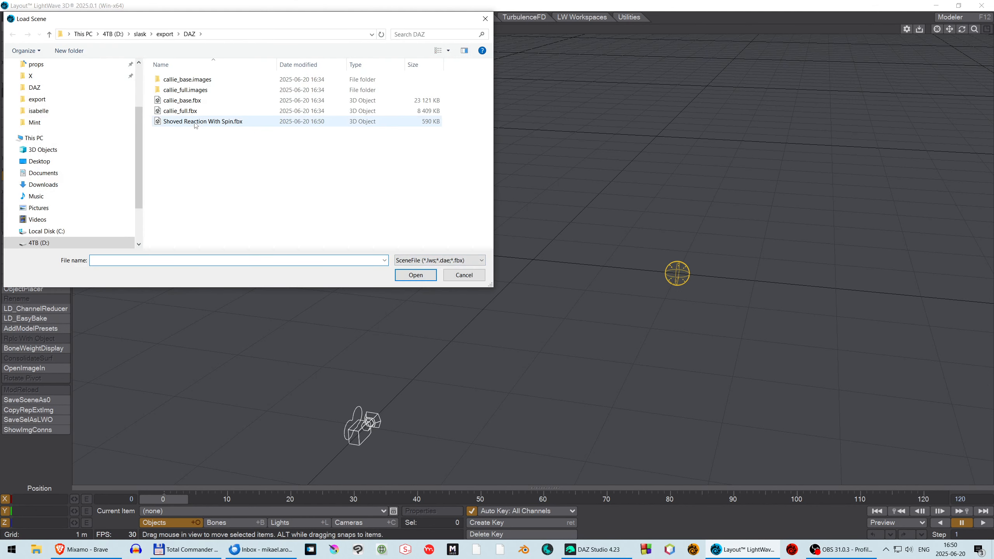
double_click(195, 125)
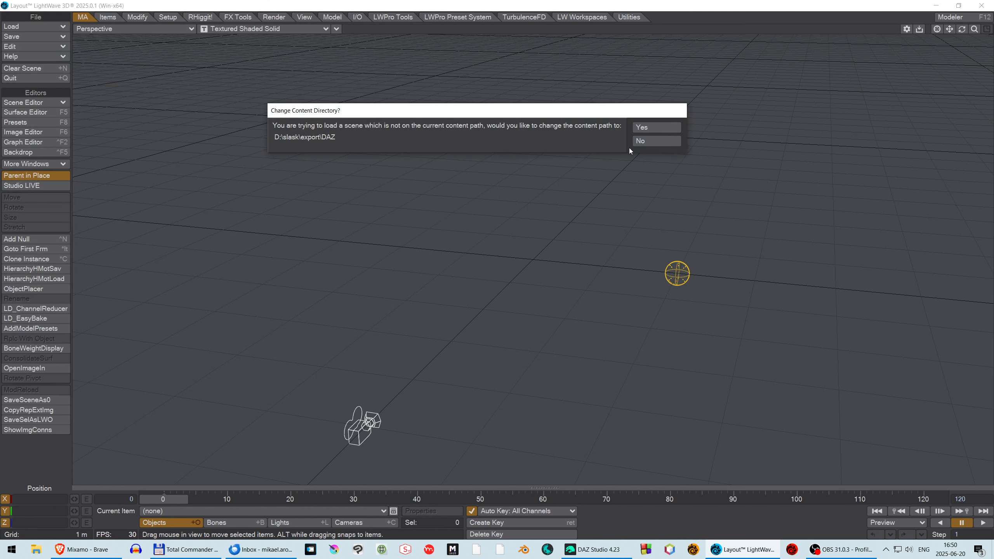
left_click(655, 142)
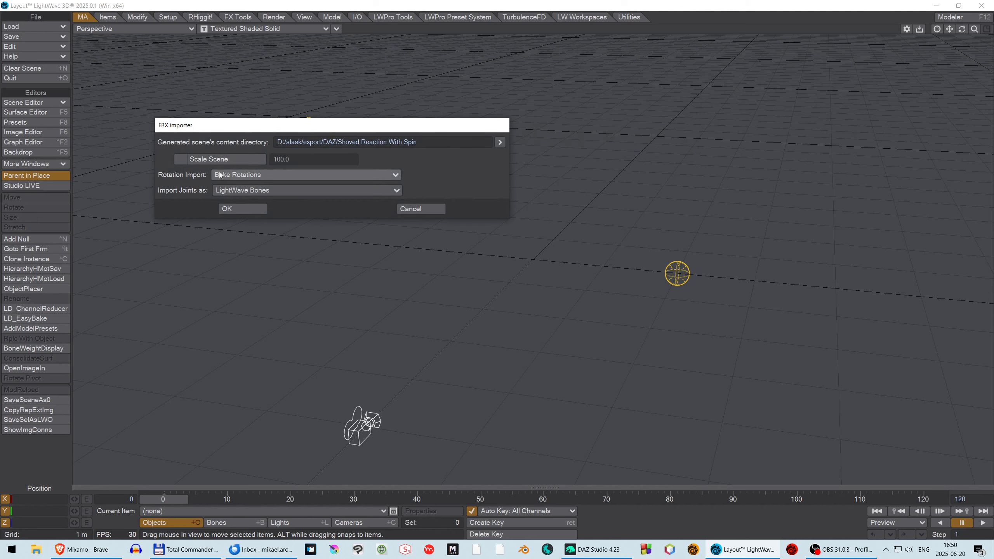
left_click(250, 209)
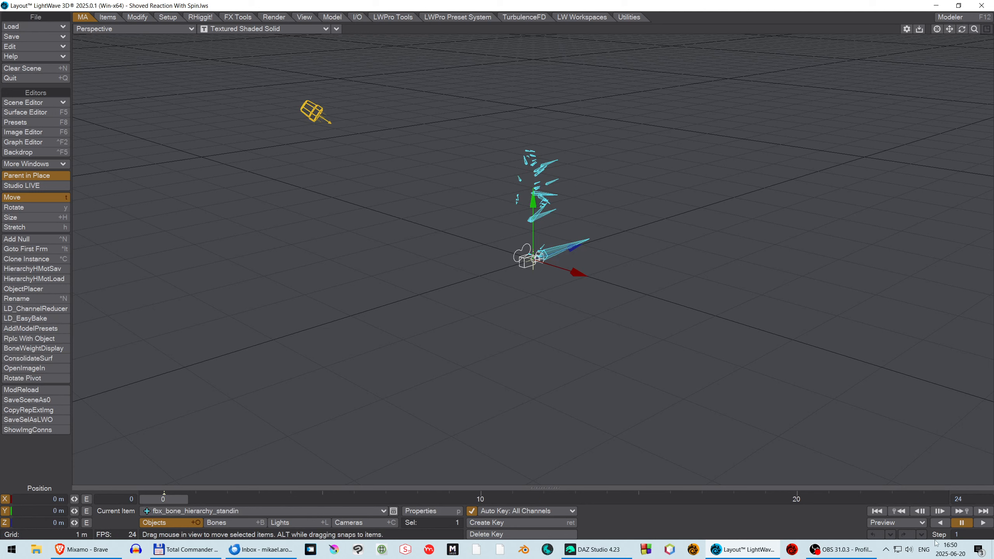
Set the timeline's end frame to 130 and return to frame 0
left_click(959, 499)
type("130")
key("Return")
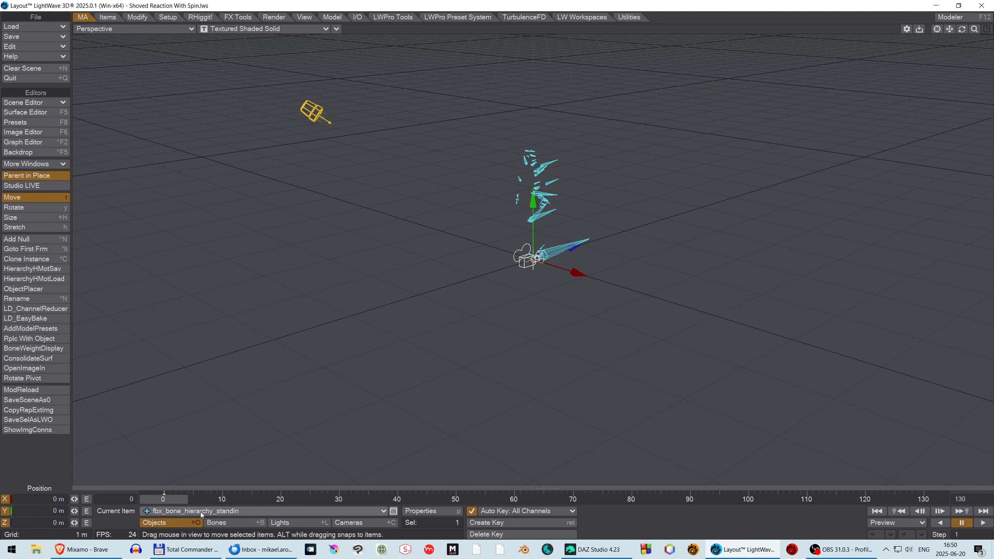
mouse_move(179, 501)
left_mouse_down()
mouse_move(848, 500)
mouse_move(164, 499)
left_mouse_up()
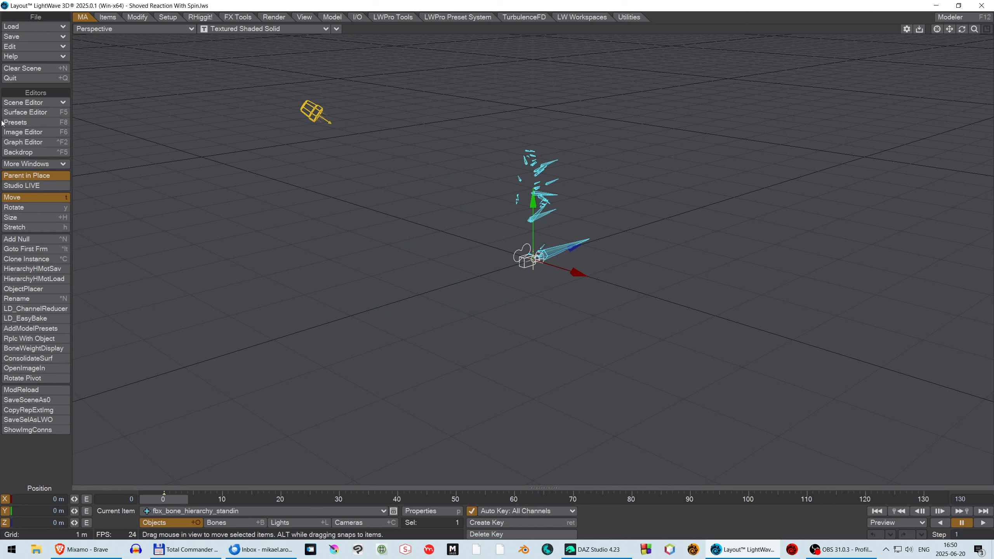
Open the Scene Editor beside the imported skeleton and select the Genesis2Female bone
left_click(19, 104)
left_click(26, 107)
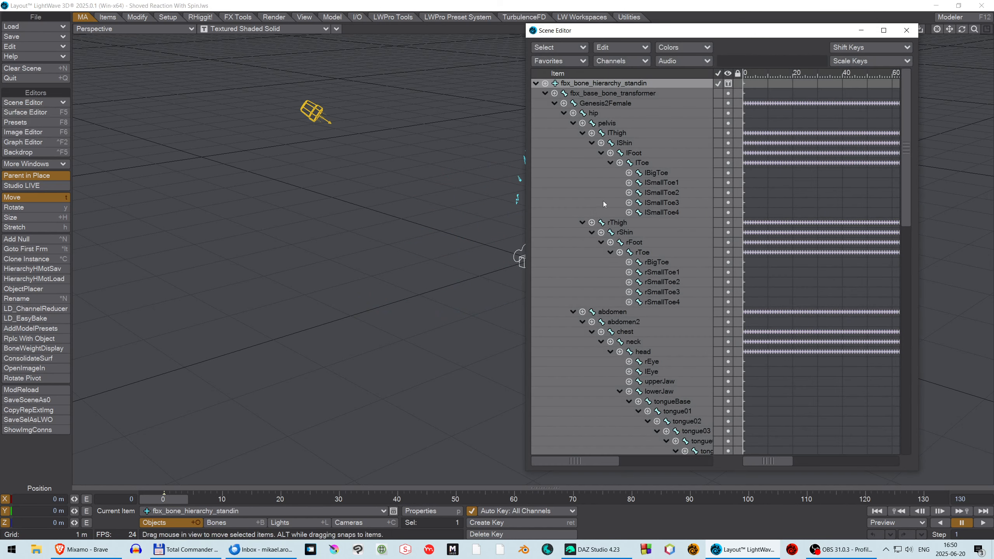
left_click_drag(623, 33, 726, 71)
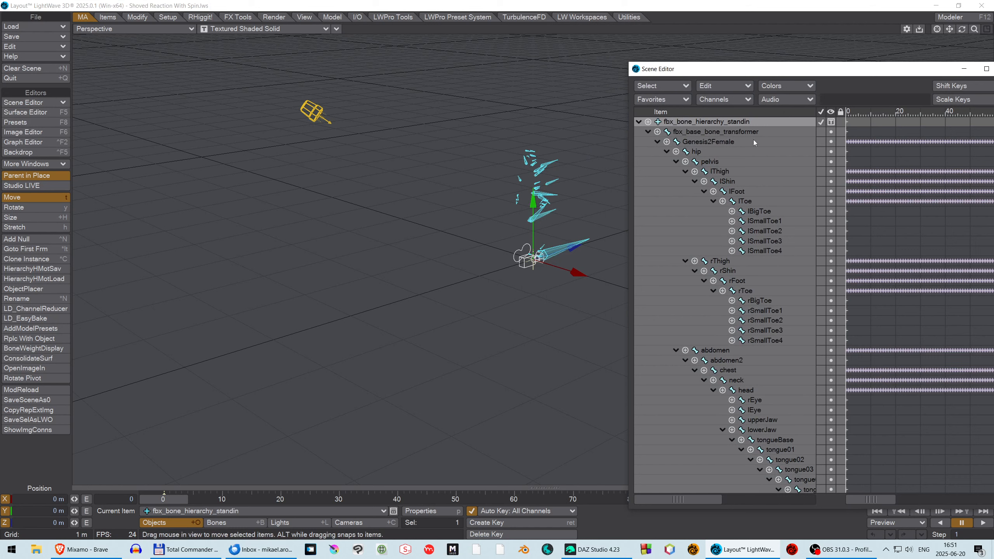
left_click(706, 142)
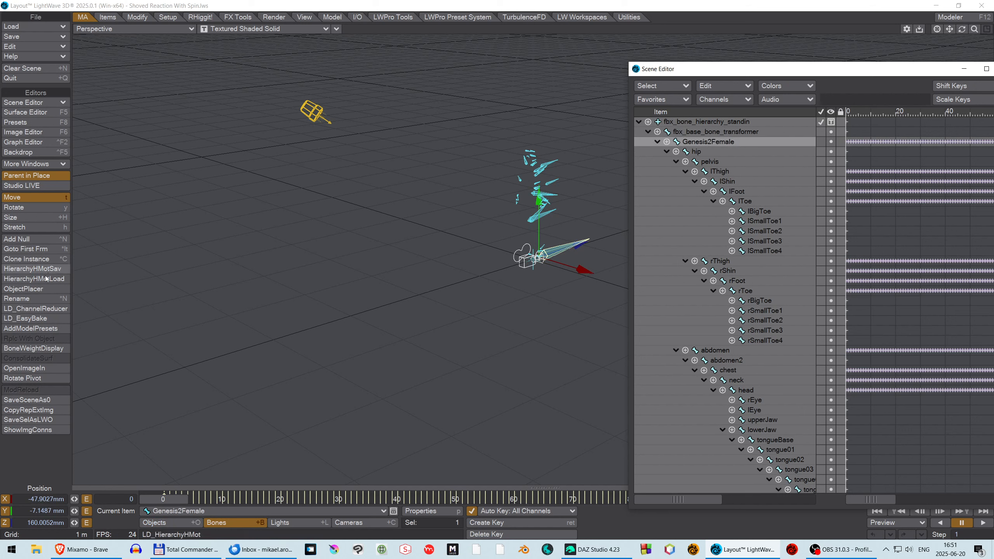
Export the bone's HMot hierarchy for actor callie, motion Shoved Reaction With Spin, frames 0 to 130, including the root item, to D:\slask\export\DAZ\
left_click(161, 287, "ctrl+shift")
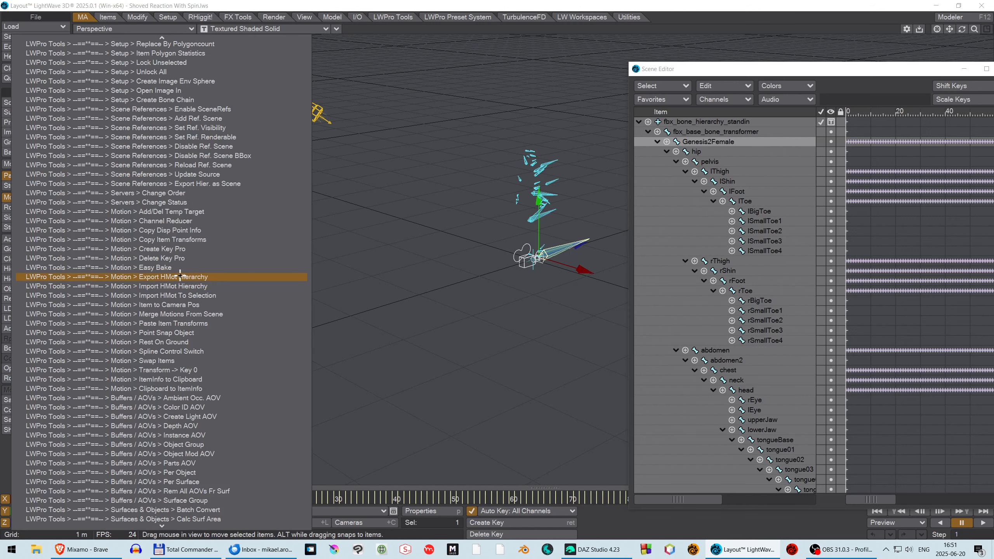
type("hmot")
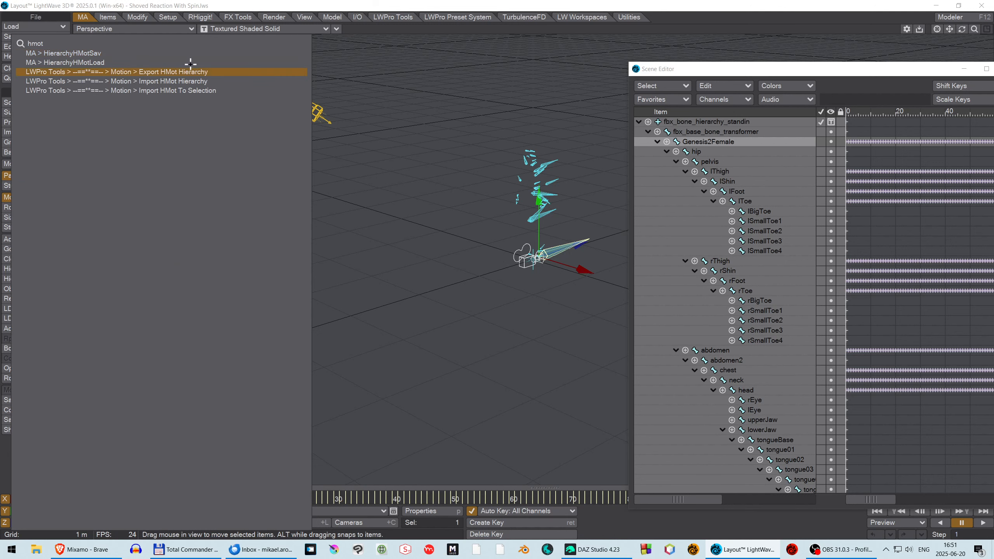
left_click(149, 72)
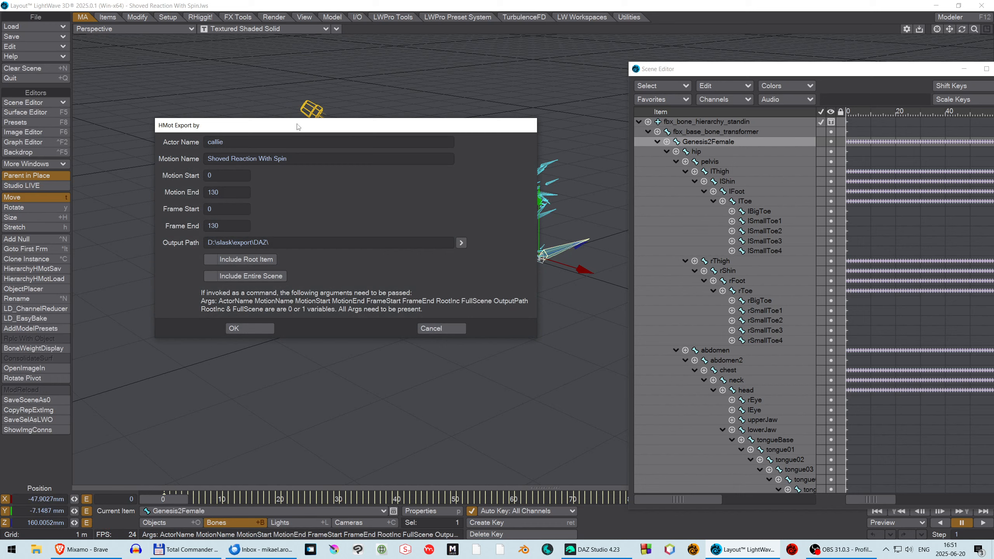
left_click_drag(298, 126, 253, 211)
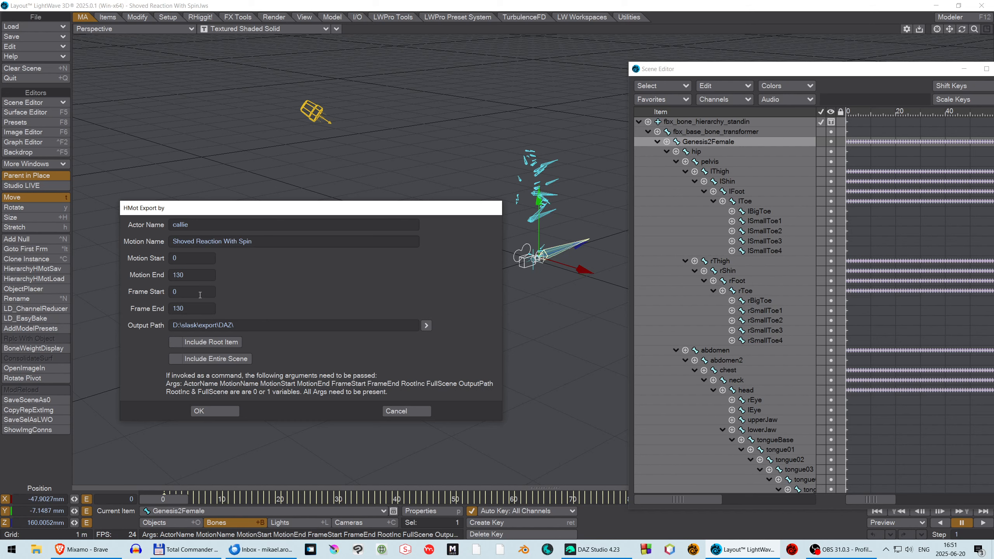
left_click(175, 342)
left_click(215, 411)
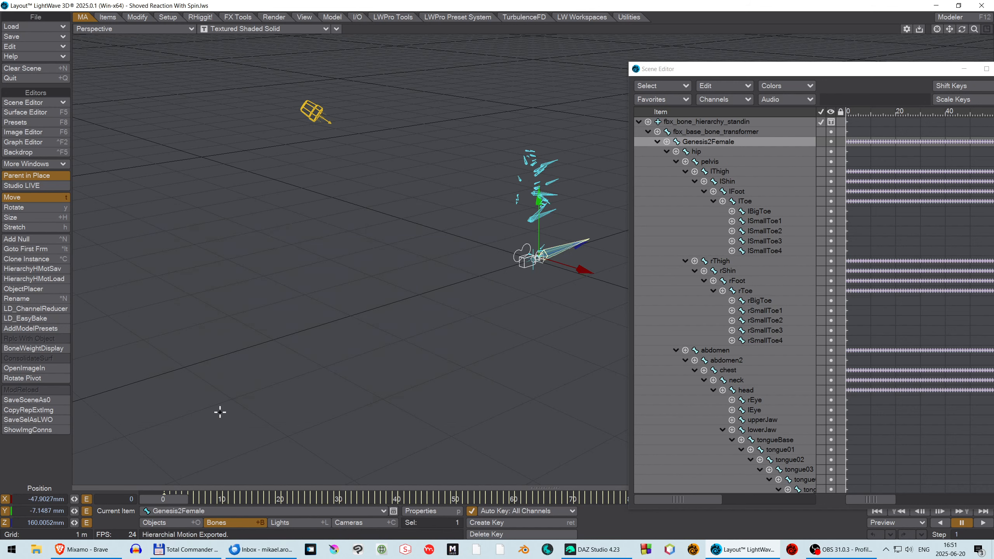
Clear the scene and import callie_full.fbx with baked rotations and joints as LightWave Bones, keeping the current content directory
left_click(27, 69)
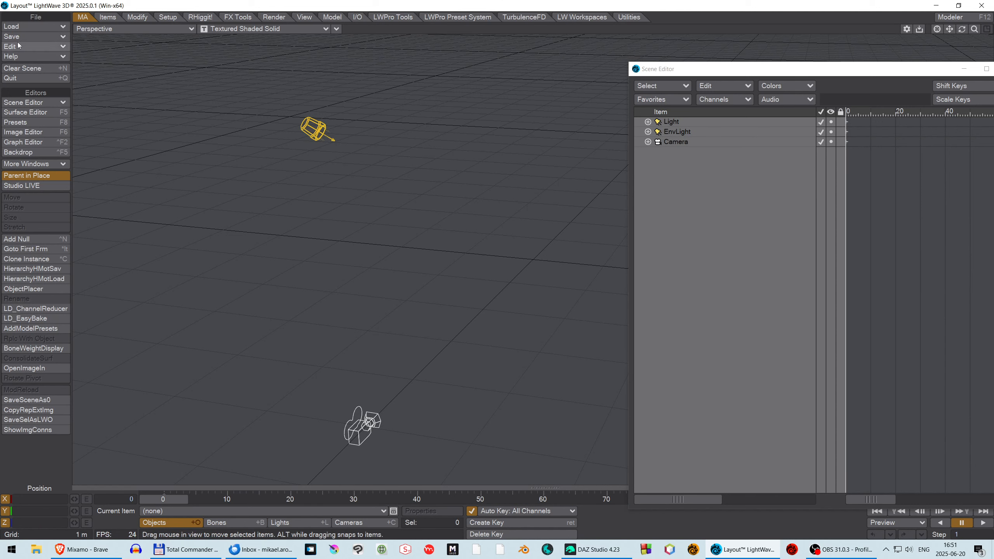
left_click(23, 28)
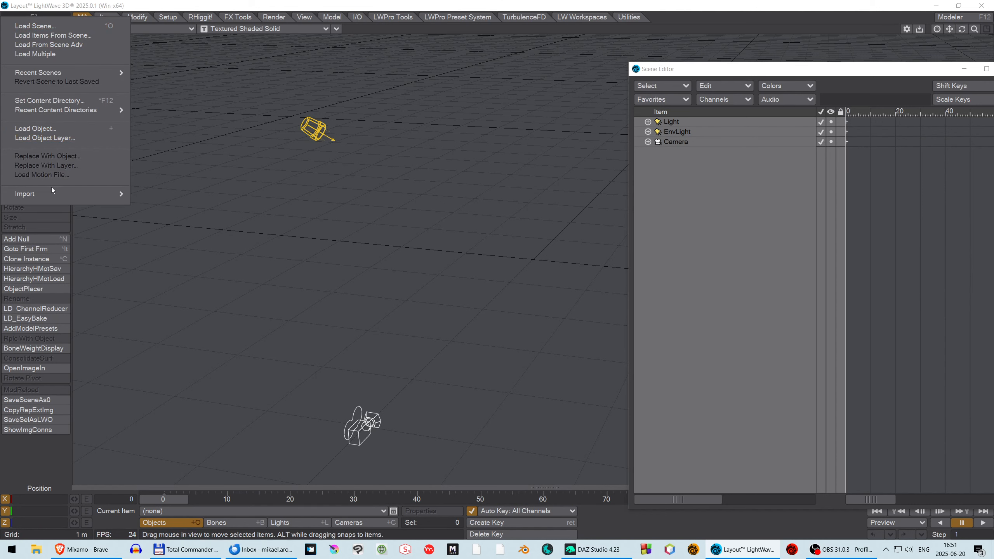
mouse_move(54, 194)
left_click(161, 203)
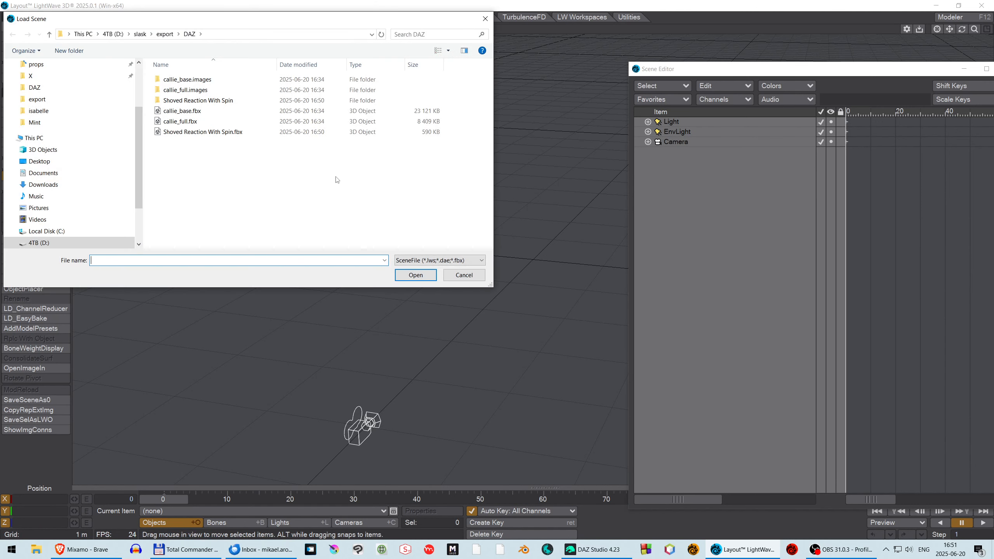
double_click(175, 124)
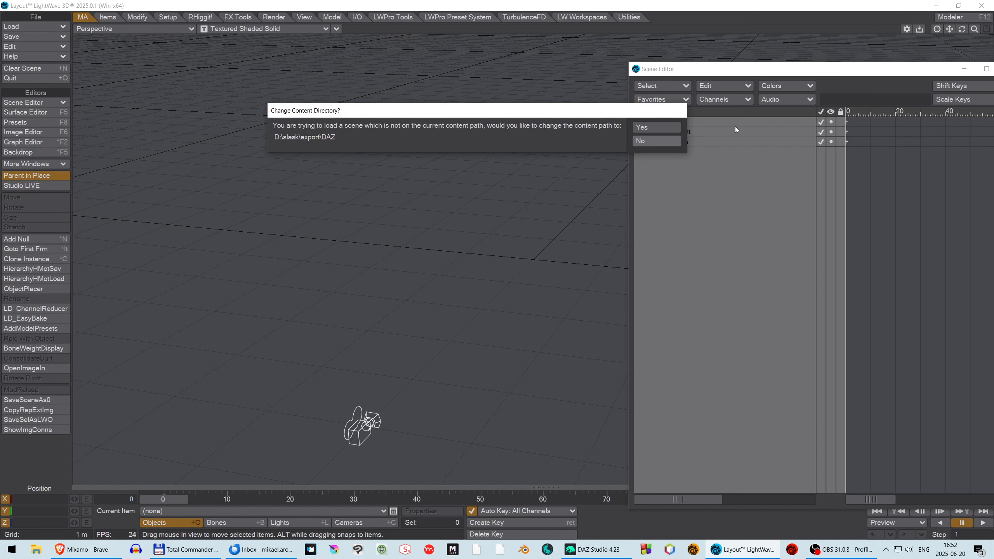
left_click(673, 145)
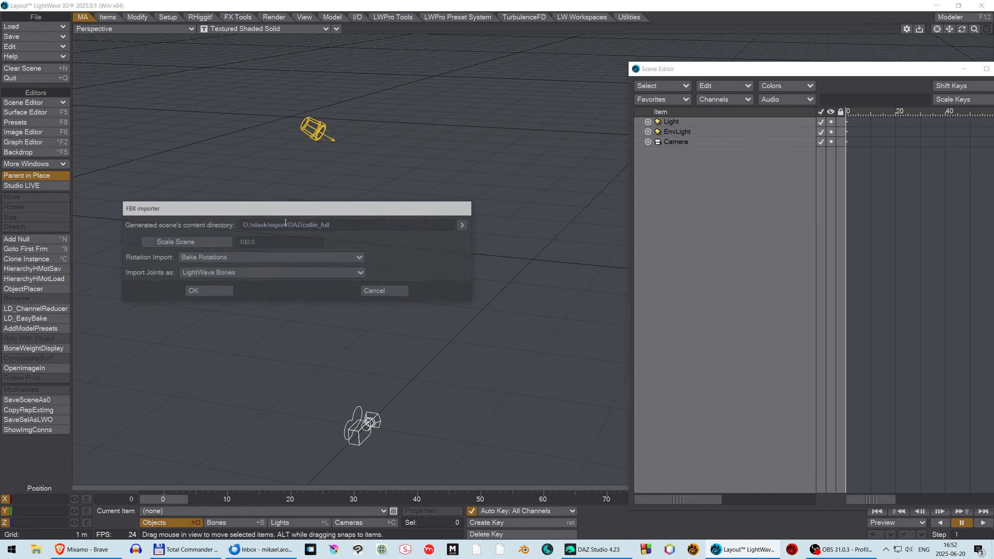
left_click(205, 293)
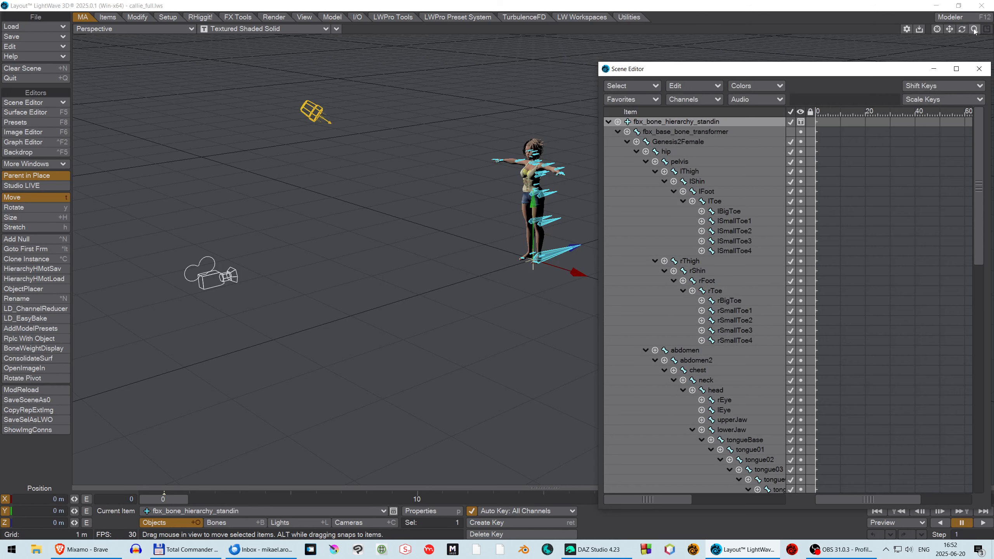
Collapse the hip bone hierarchy in the Scene Editor and open the Morph Mixer for Genesis2Female.Shape at its smile morphs
mouse_move(975, 31)
left_mouse_down()
mouse_move(955, 60)
mouse_move(943, 17)
mouse_move(972, 33)
mouse_move(965, 42)
left_mouse_up()
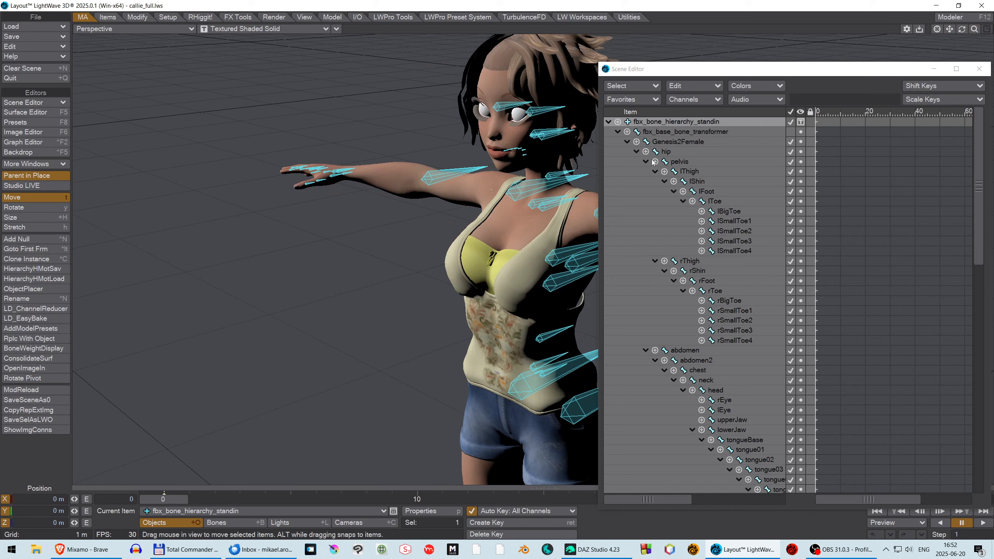
left_click(636, 151)
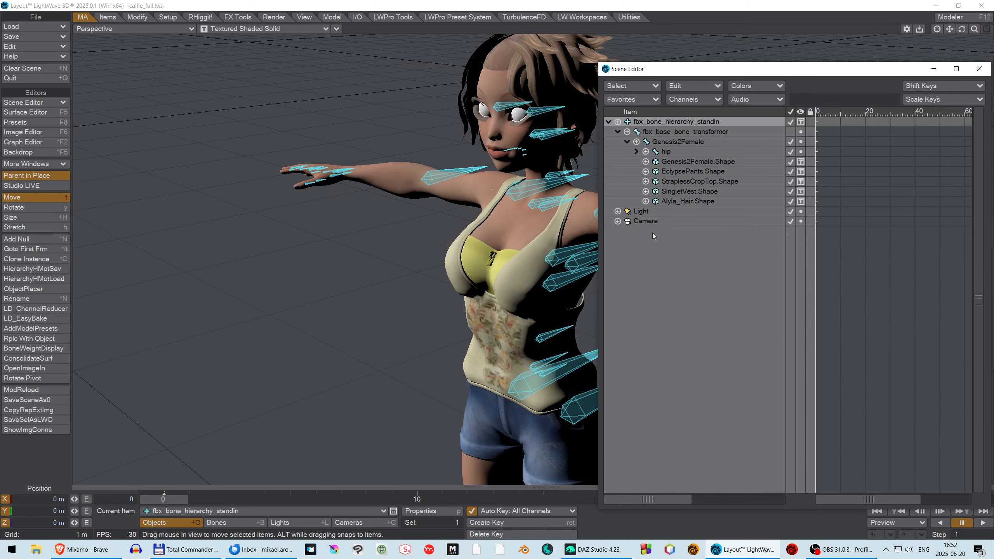
double_click(681, 160)
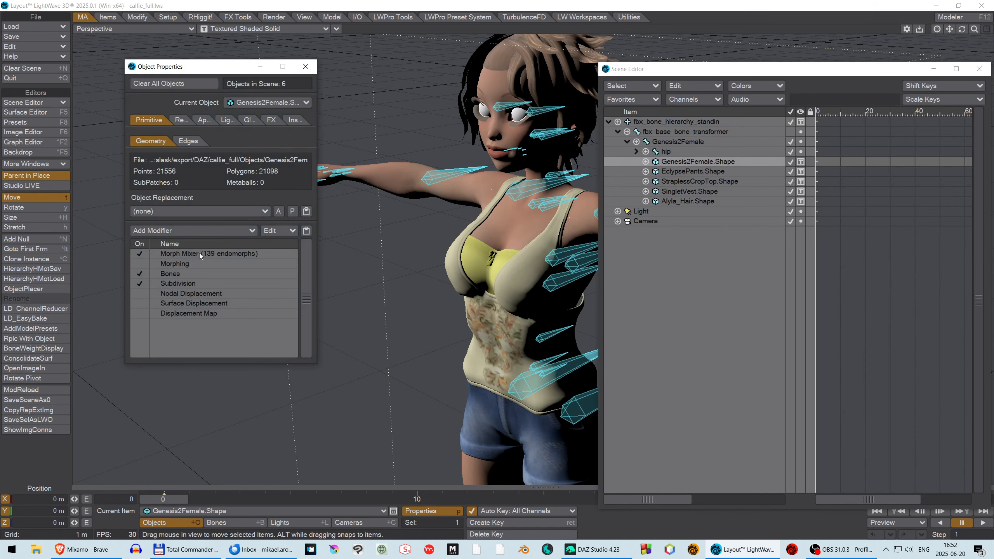
double_click(184, 254)
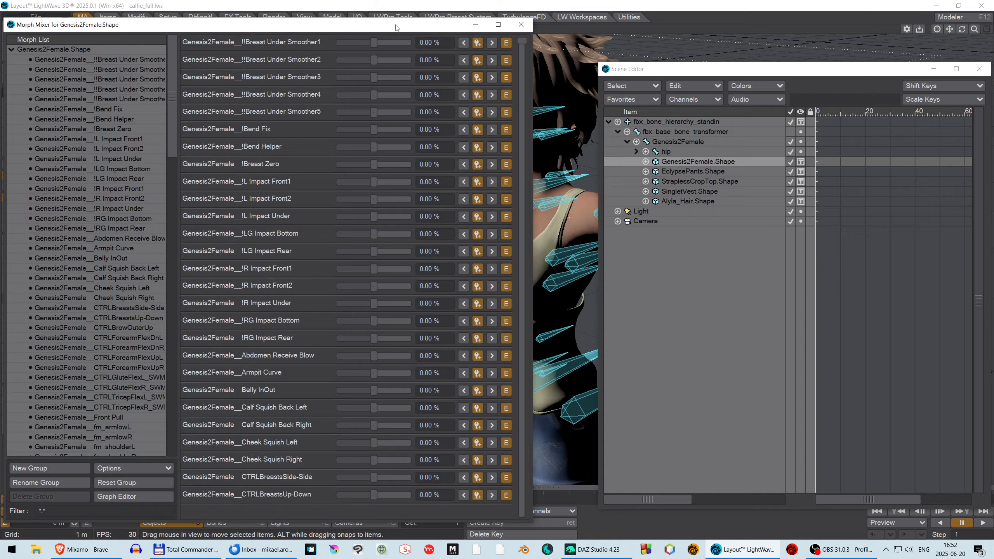
left_click_drag(396, 27, 307, 20)
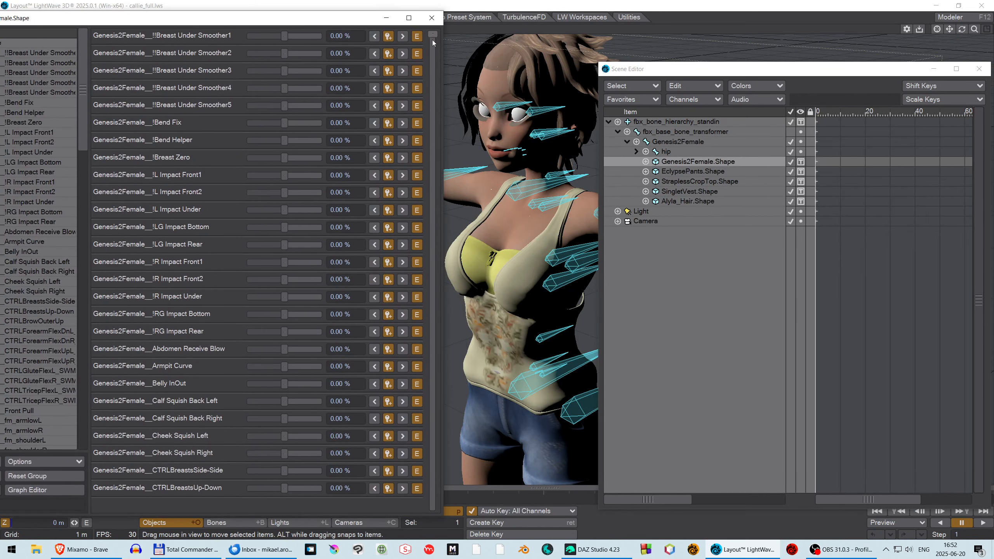
left_click_drag(431, 40, 437, 472)
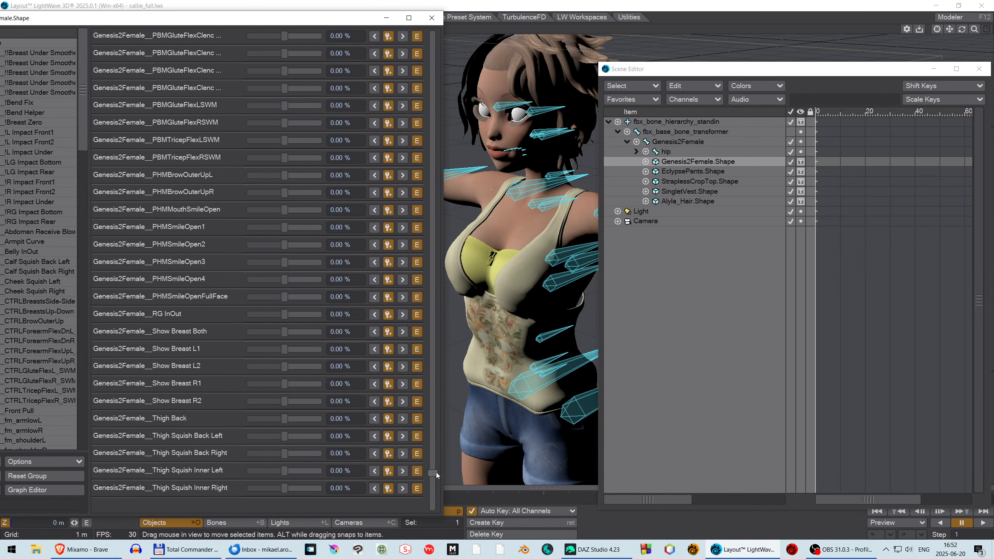
Try out the PHMSmileOpen1 and PHMSmileOpenFullFace morphs on the face, ending with 3% and 0% respectively
left_click_drag(284, 227, 348, 227)
left_click_drag(315, 221, 285, 224)
mouse_move(281, 297)
left_mouse_down()
mouse_move(349, 295)
mouse_move(170, 282)
mouse_move(328, 296)
mouse_move(282, 295)
left_mouse_up()
double_click(334, 298)
type("0")
key("Return")
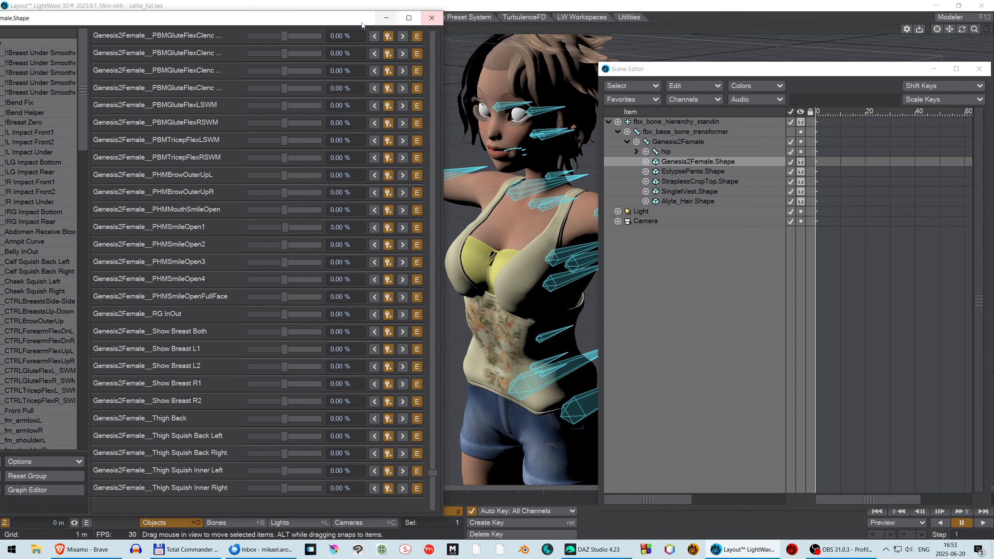
Move the Morph Mixer and Scene Editor aside, close Object Properties and frame the whole character in the viewport
left_click_drag(334, 23, 7, 30)
key("p")
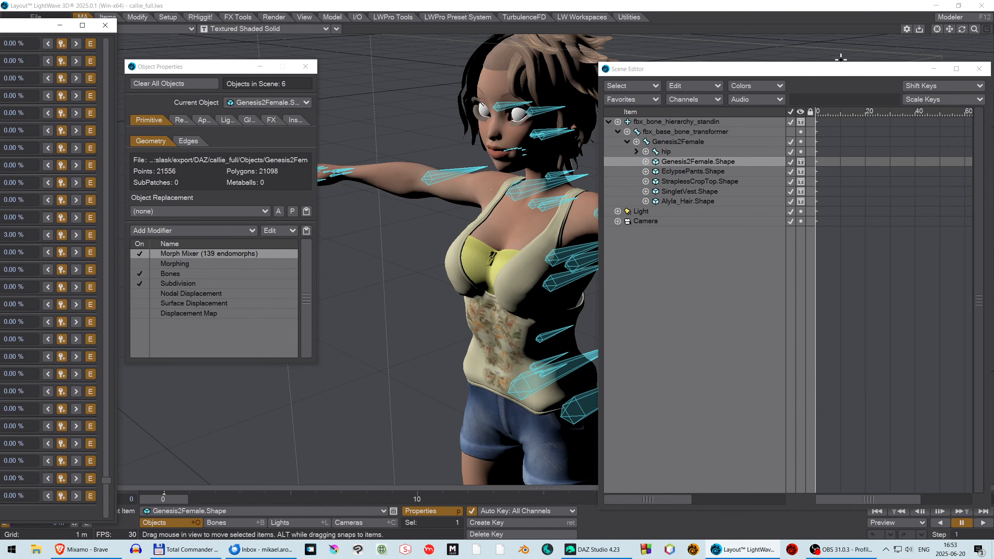
left_click_drag(975, 29, 918, 4)
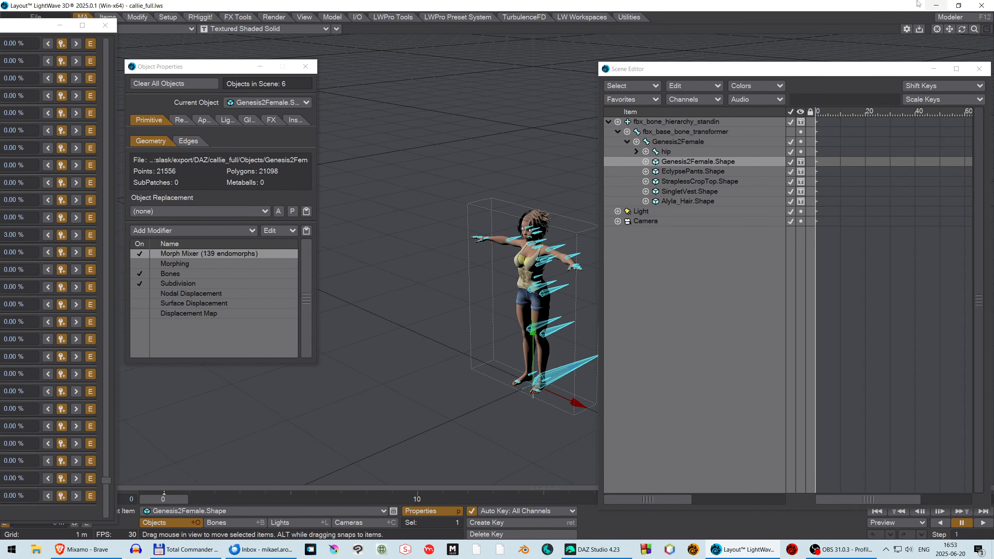
left_click_drag(678, 71, 774, 71)
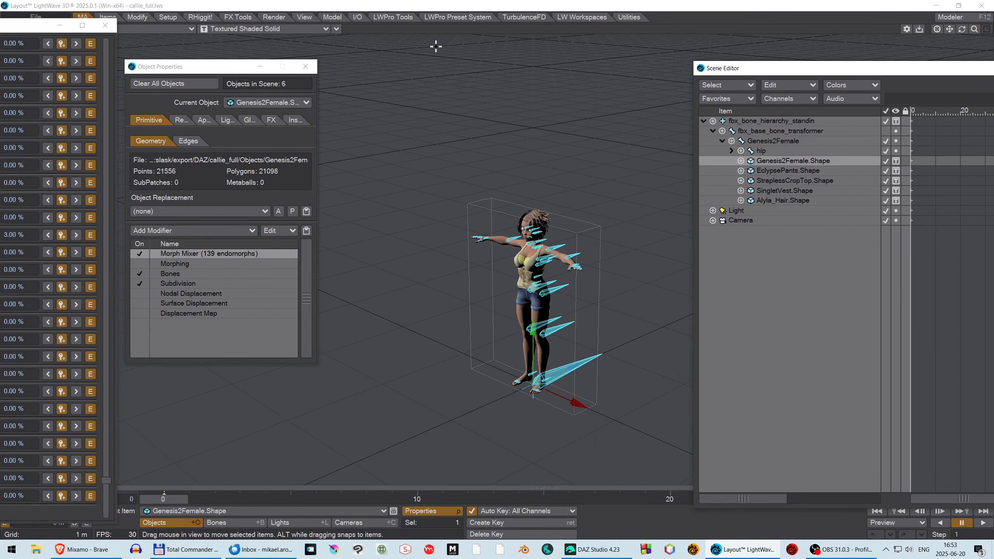
left_click(306, 66)
left_click_drag(949, 28, 993, 14)
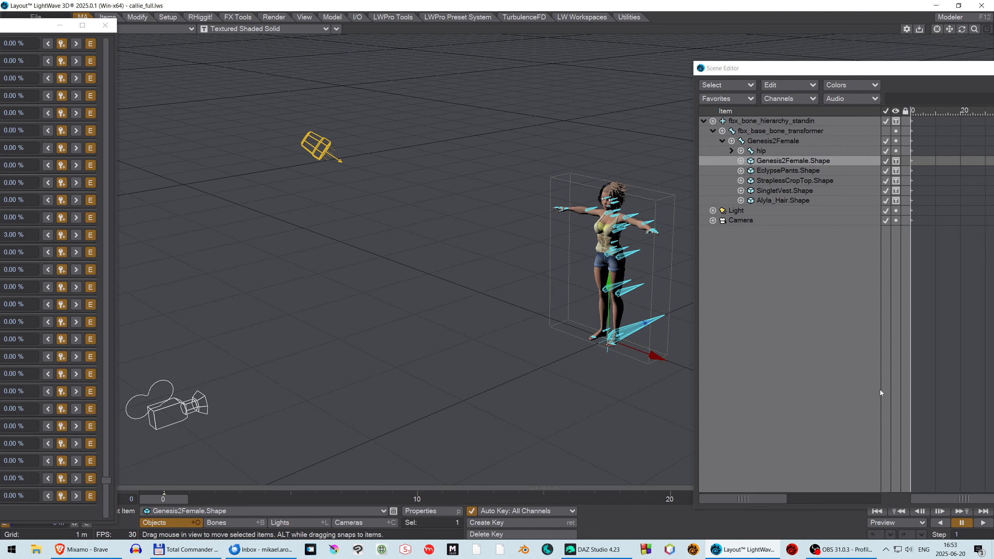
Uncover the timeline's end frame behind the Scene Editor and set it to 130
left_click_drag(835, 70, 827, 28)
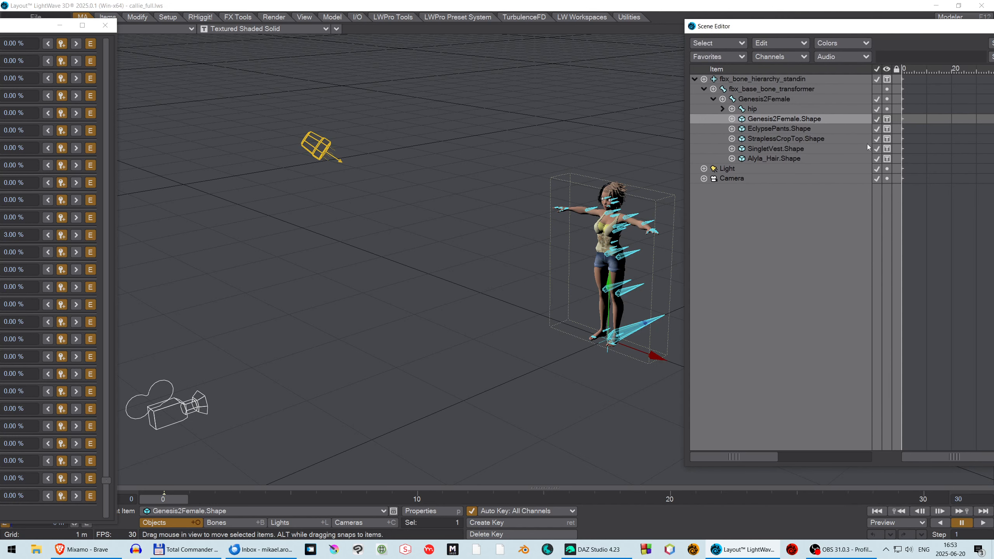
left_click(970, 503)
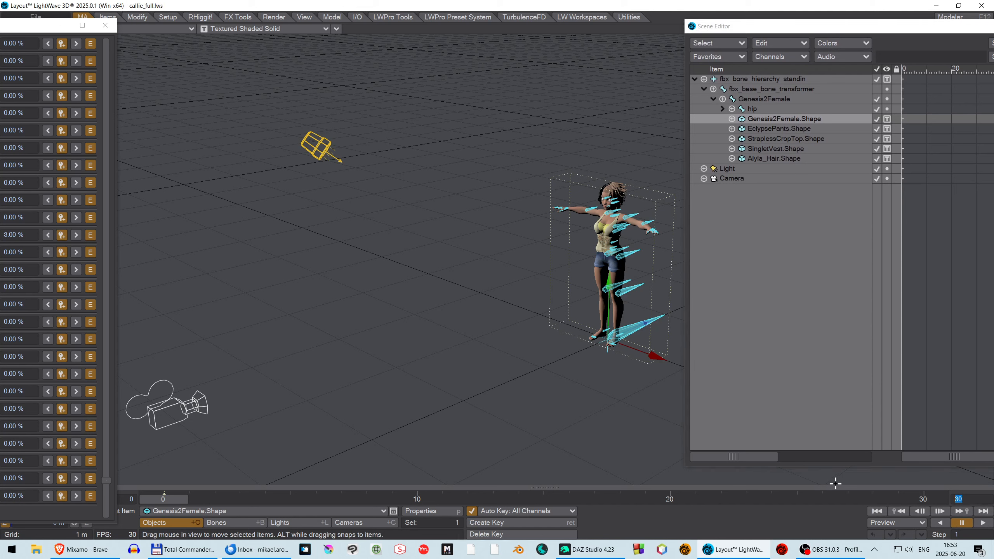
type("130")
key("Return")
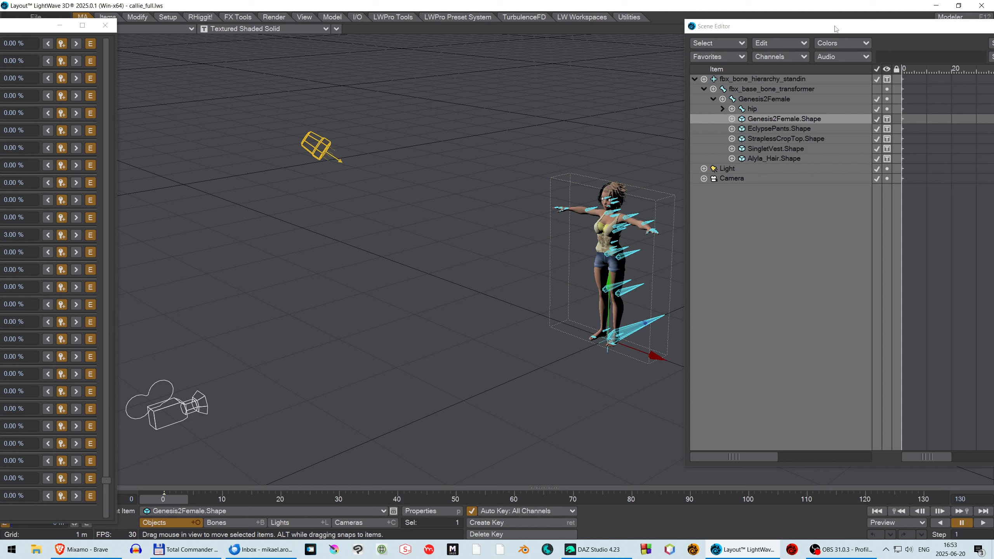
Import the HMot hierarchy Shoved Reaction With Spin.hmot from the DAZ folder onto the Genesis2Female bone, including the root item and matching names instead of hierarchy
left_click(765, 100)
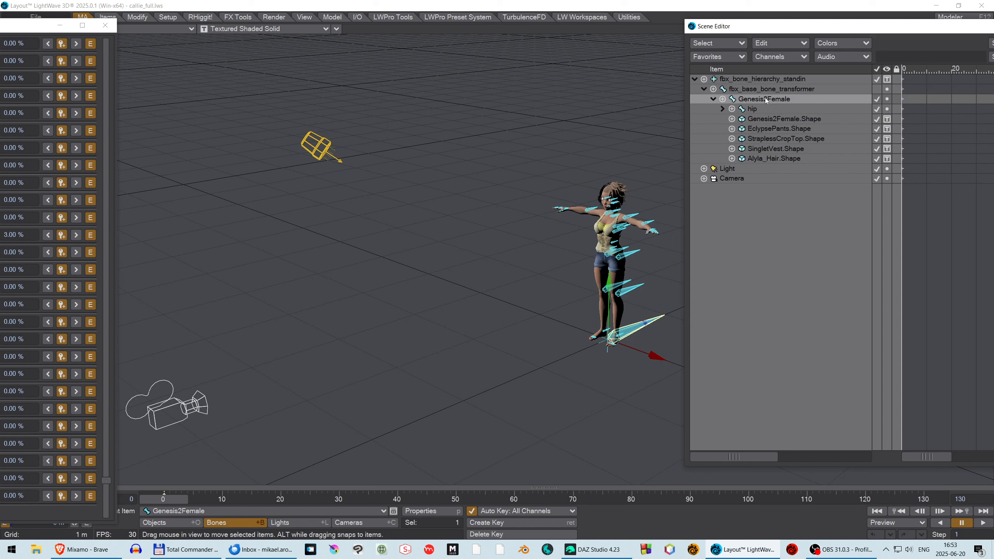
left_click(614, 135, "ctrl+shift")
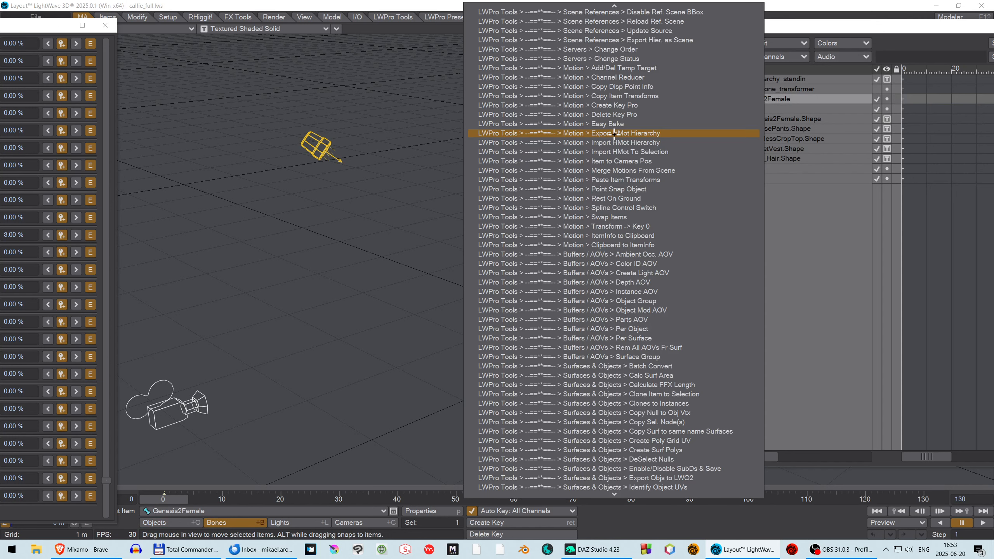
type("hmot")
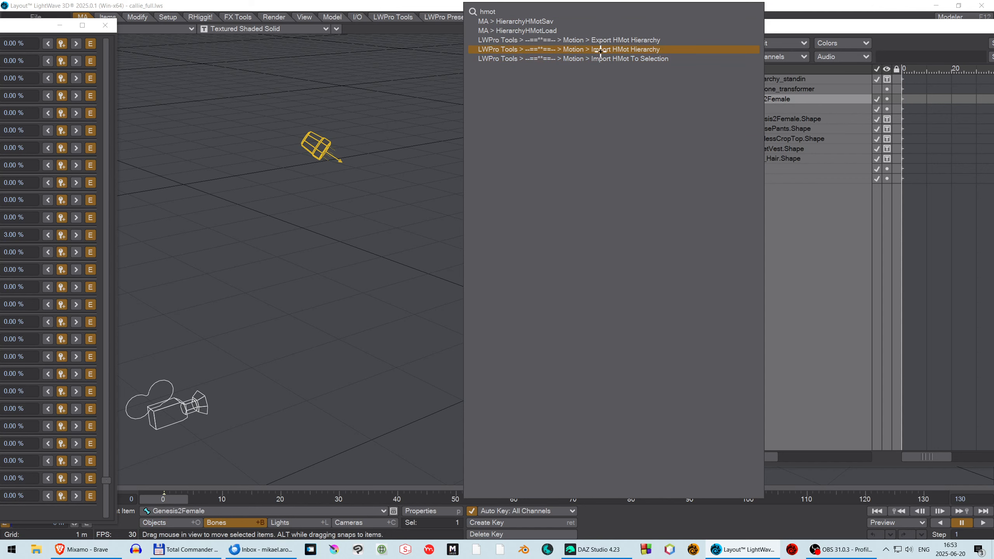
left_click(601, 50)
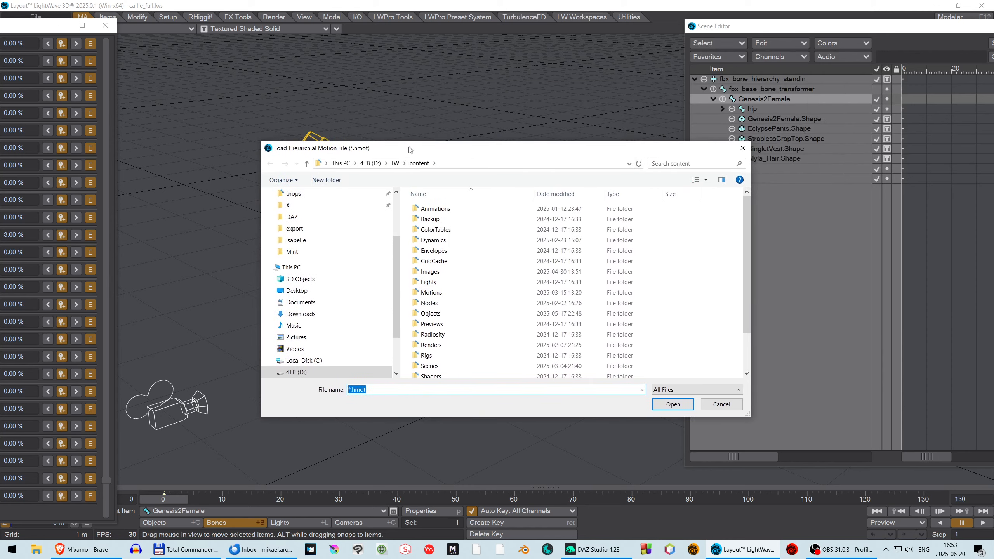
left_click(288, 218)
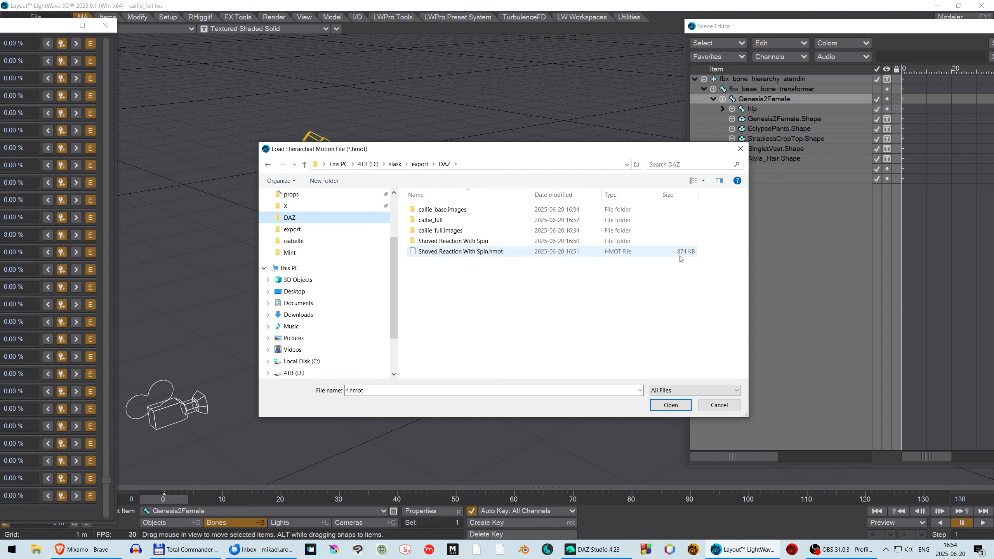
left_click(470, 253)
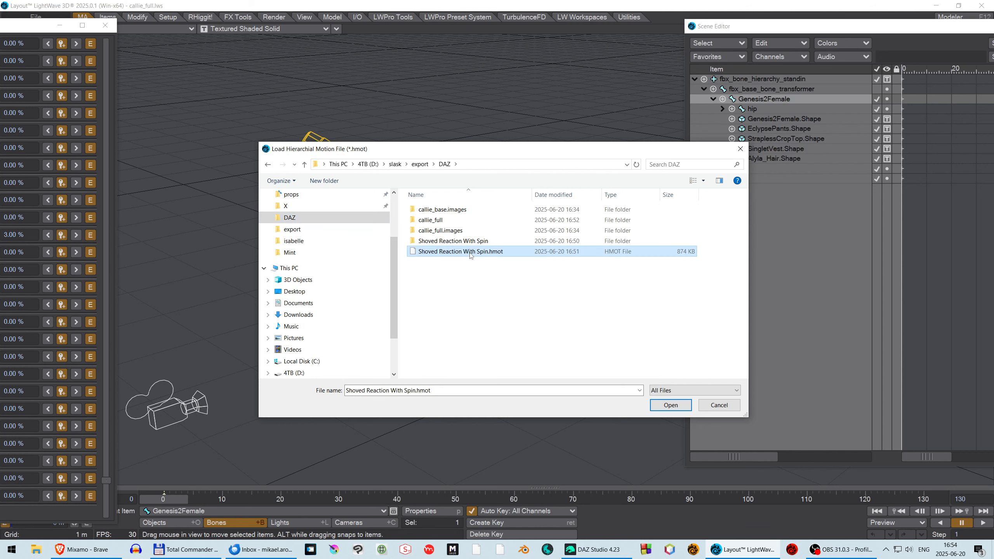
left_click(671, 405)
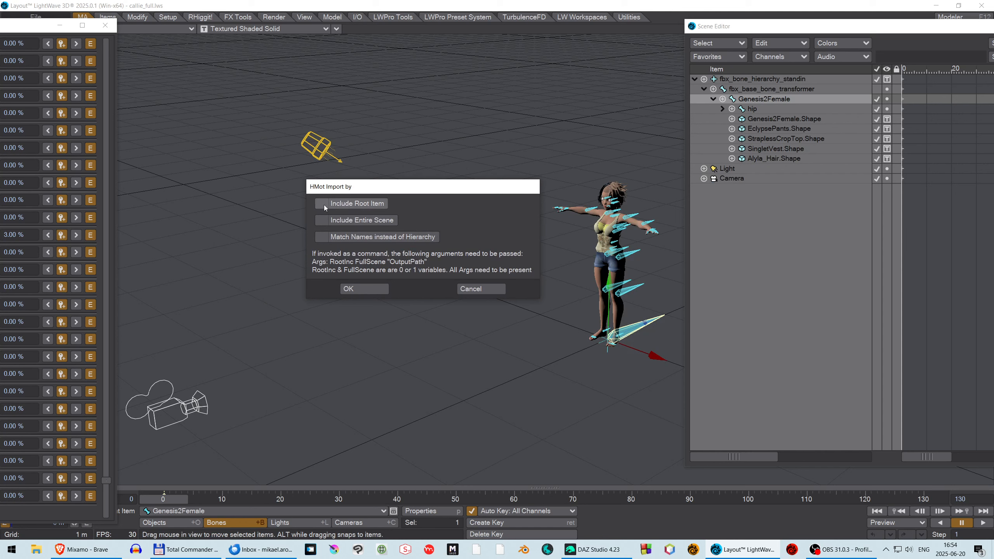
left_click(322, 204)
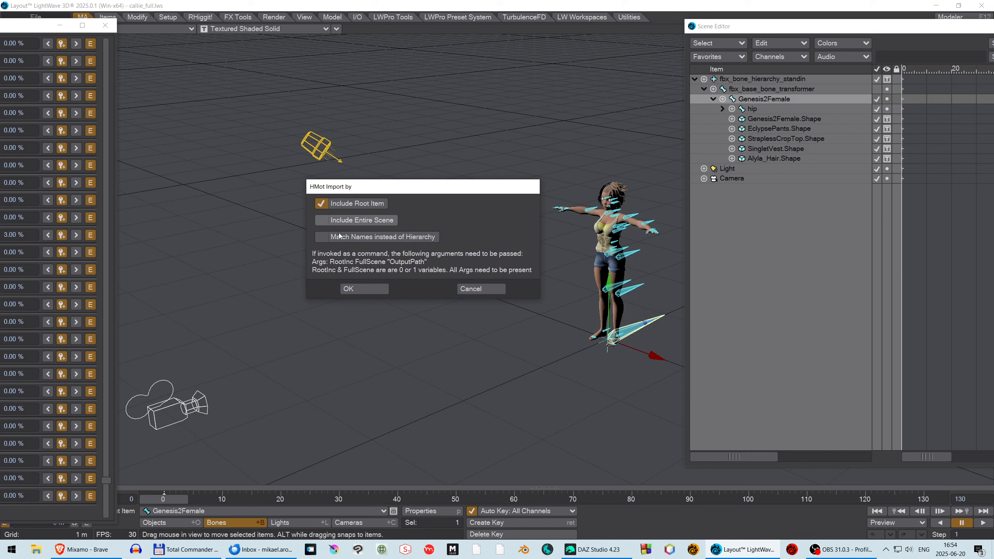
left_click(321, 237)
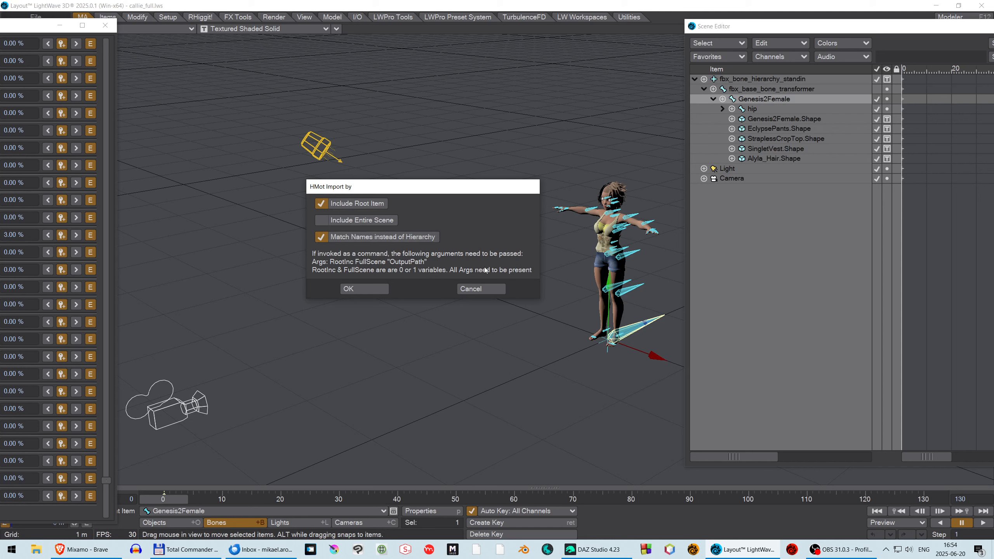
left_click(365, 289)
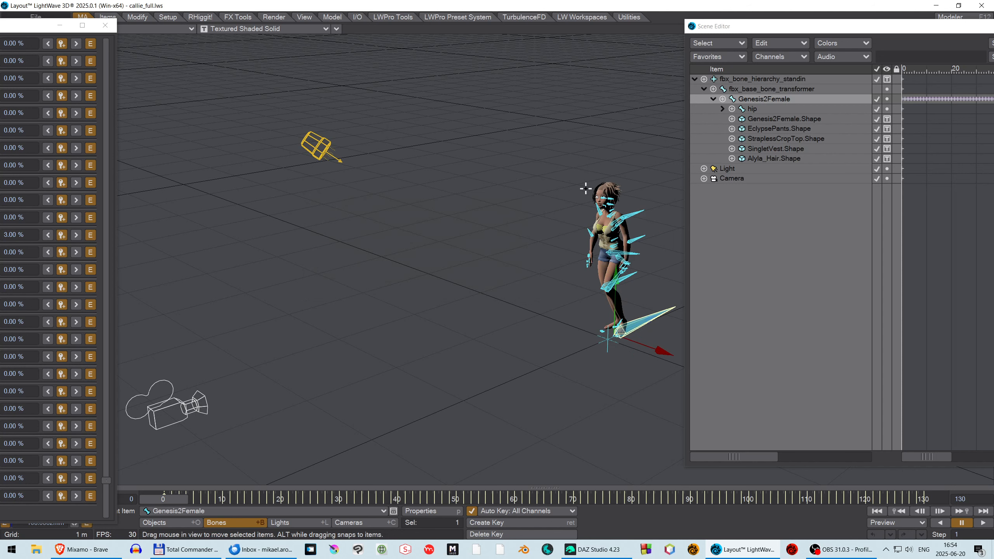
Expand the hip bones and widen the Scene Editor to examine the imported keyframes, and move it clear of the character
left_click(722, 109)
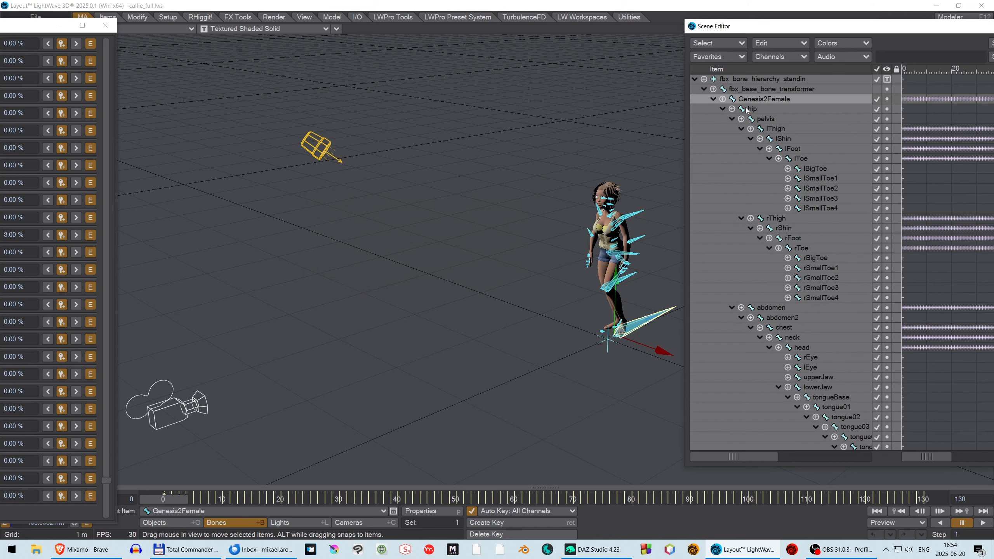
left_click_drag(875, 30, 523, 63)
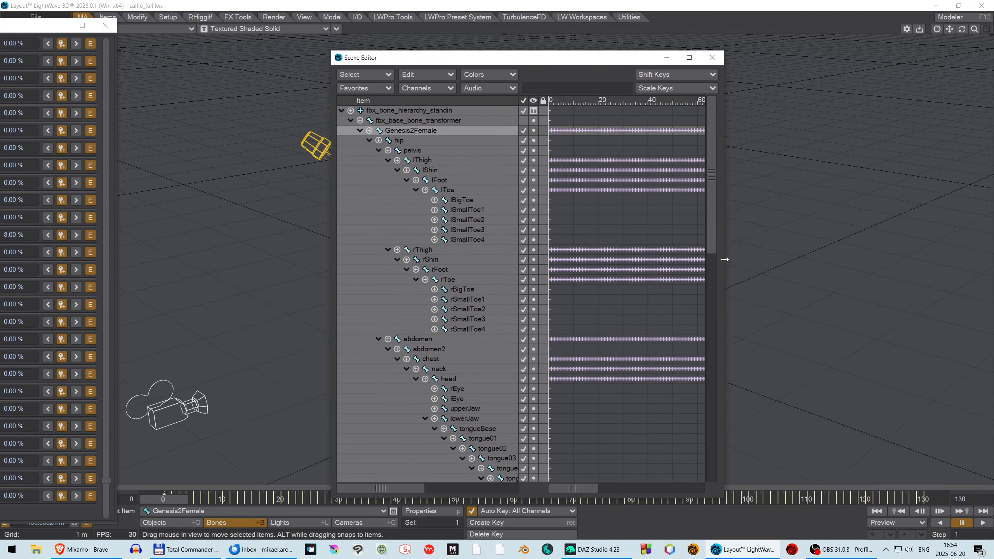
left_click_drag(725, 260, 948, 255)
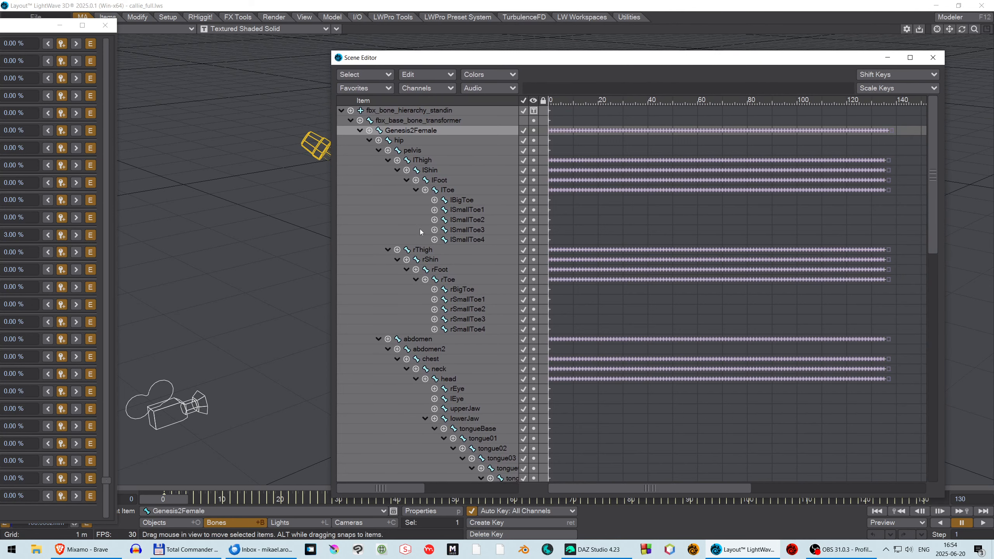
left_click_drag(518, 61, 507, 42)
left_click_drag(919, 138, 940, 78)
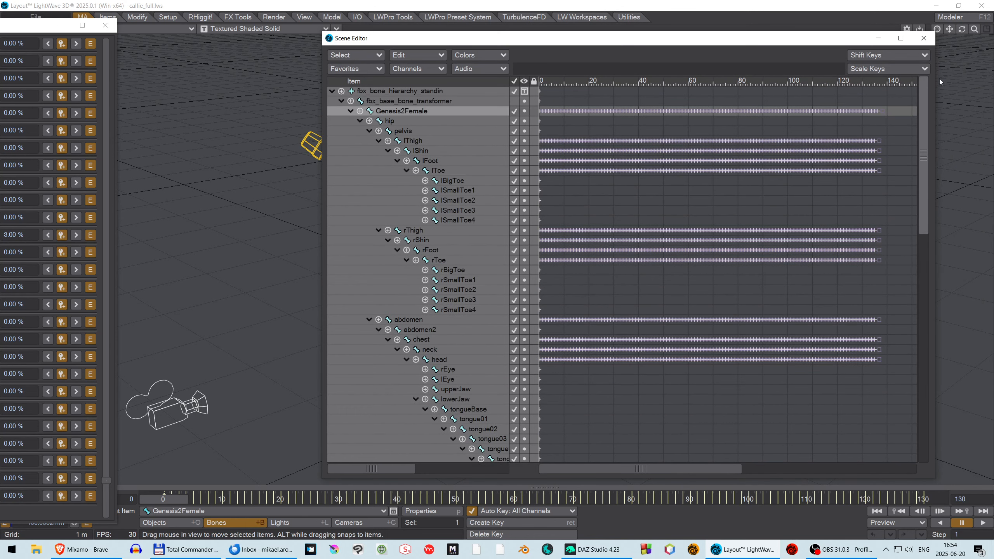
left_click_drag(505, 42, 881, 42)
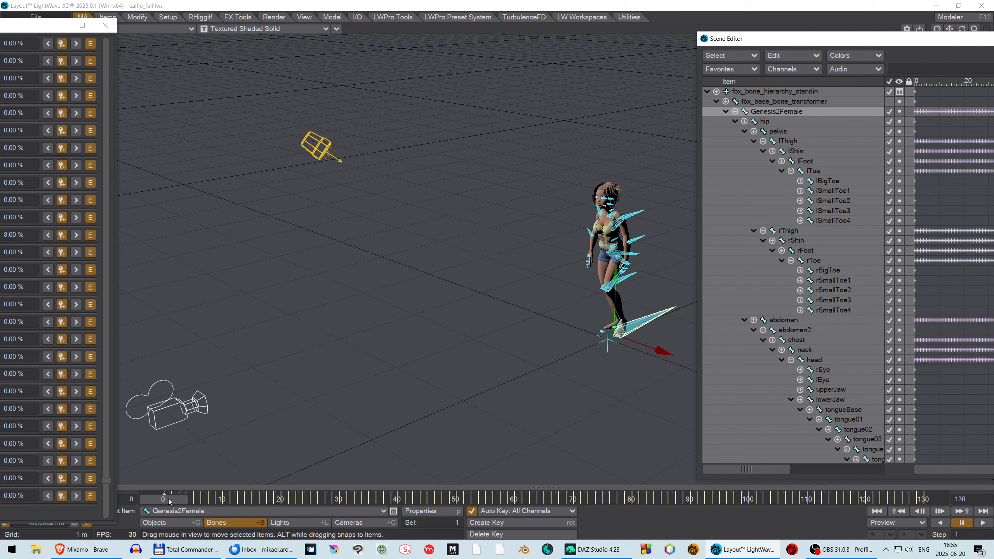
Collapse the hip bones and reparent the five Shape objects, Genesis2Female.Shape through Alyla_Hair.Shape, from the Genesis2Female bone to fbx_base_bone_transformer
left_click_drag(169, 499, 426, 499)
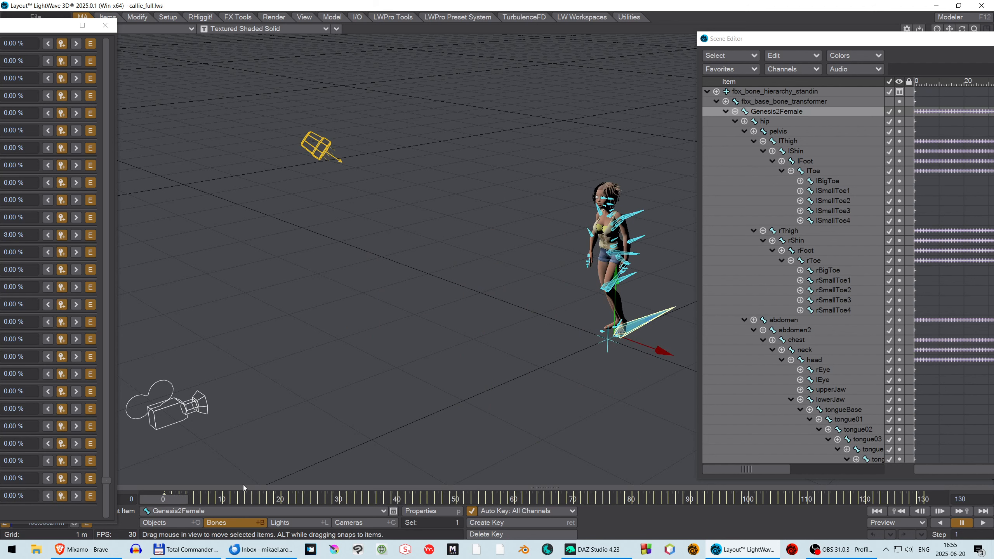
left_click(736, 122)
left_click(777, 132)
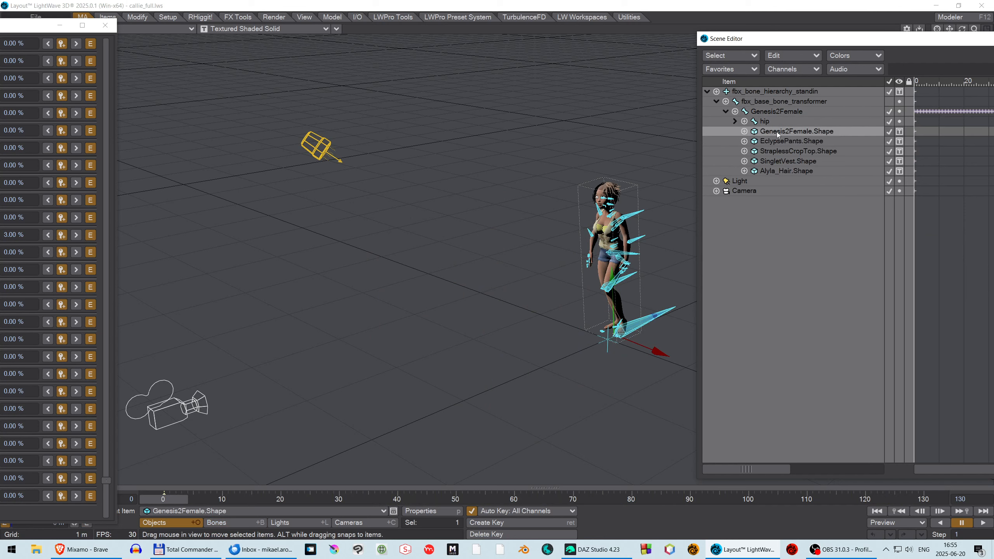
left_click(775, 171, "shift")
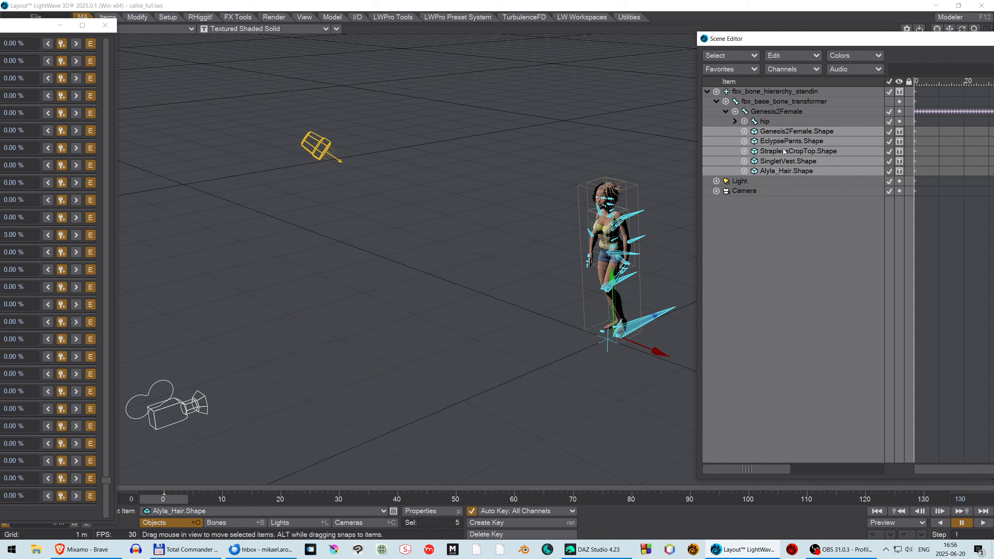
left_click_drag(784, 151, 752, 105)
left_click_drag(752, 106, 752, 105)
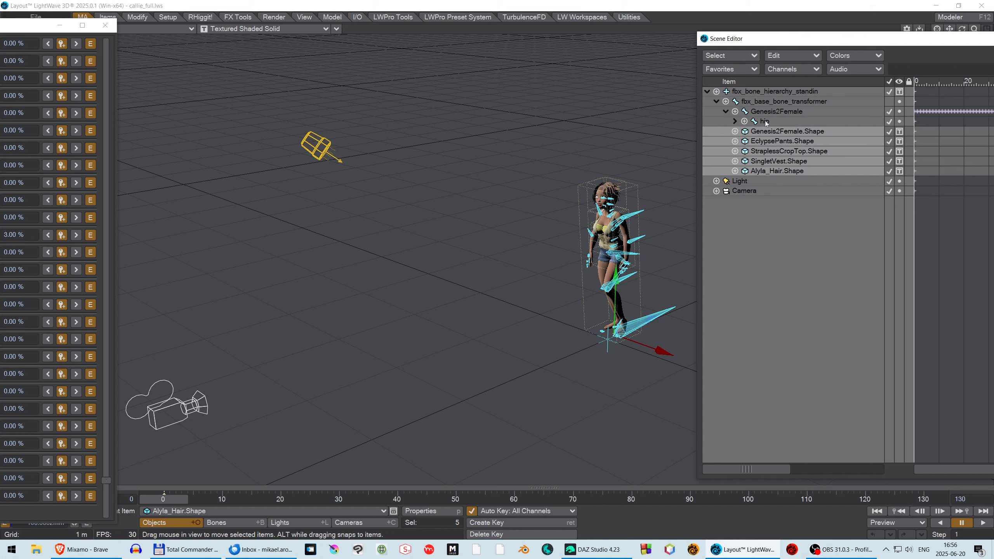
Collapse and re-expand Genesis2Female to check the new parenting, and scrub the timeline to frame 30 to examine the character's motion
left_click(726, 111)
left_click(726, 112)
mouse_move(171, 501)
left_mouse_down()
mouse_move(917, 501)
mouse_move(164, 500)
mouse_move(427, 501)
mouse_move(163, 501)
mouse_move(338, 500)
left_mouse_up()
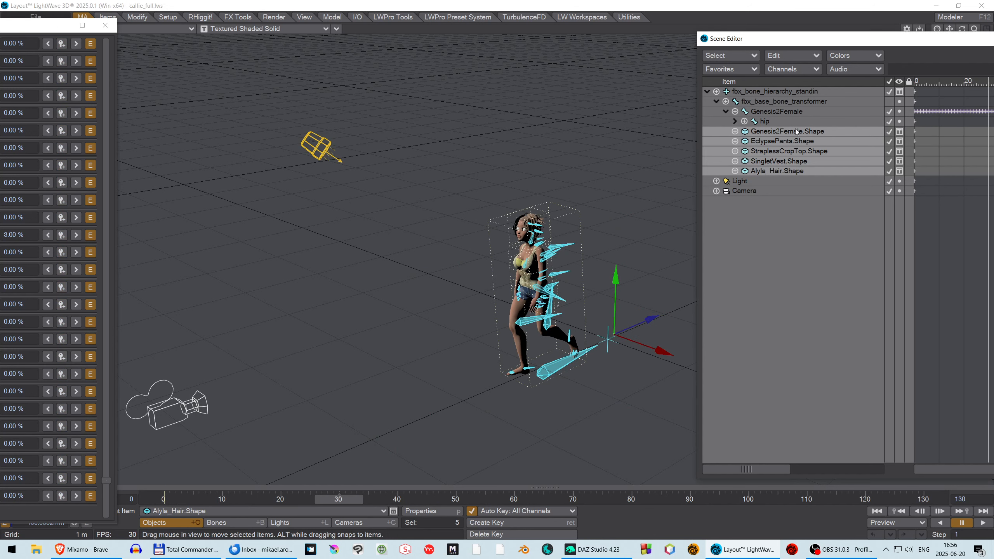
Open the properties of Genesis2Female.Shape, bring its Morph Mixer into view, adjust the PHMSmileOpen2 morph and close the mixer
double_click(796, 130)
left_click(175, 252)
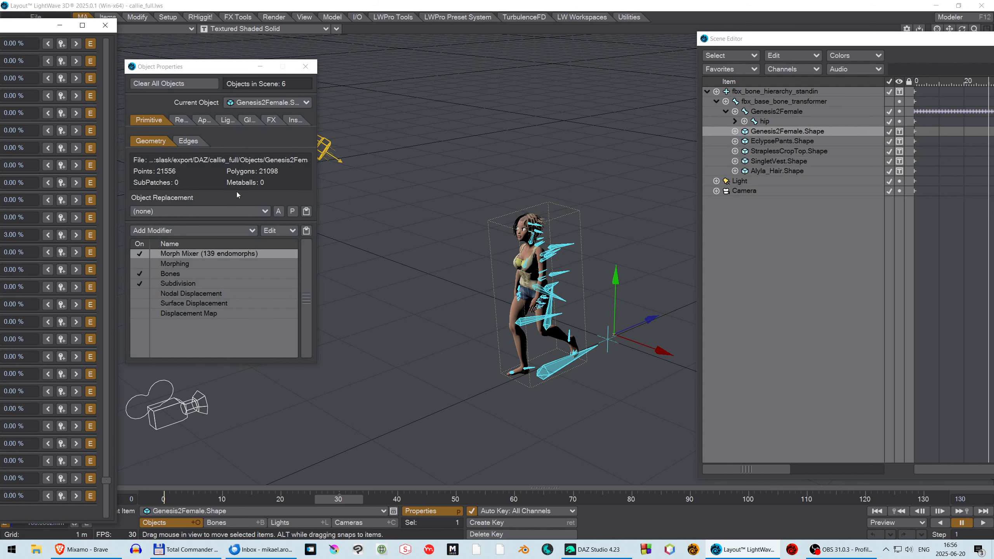
left_click_drag(44, 31, 351, 31)
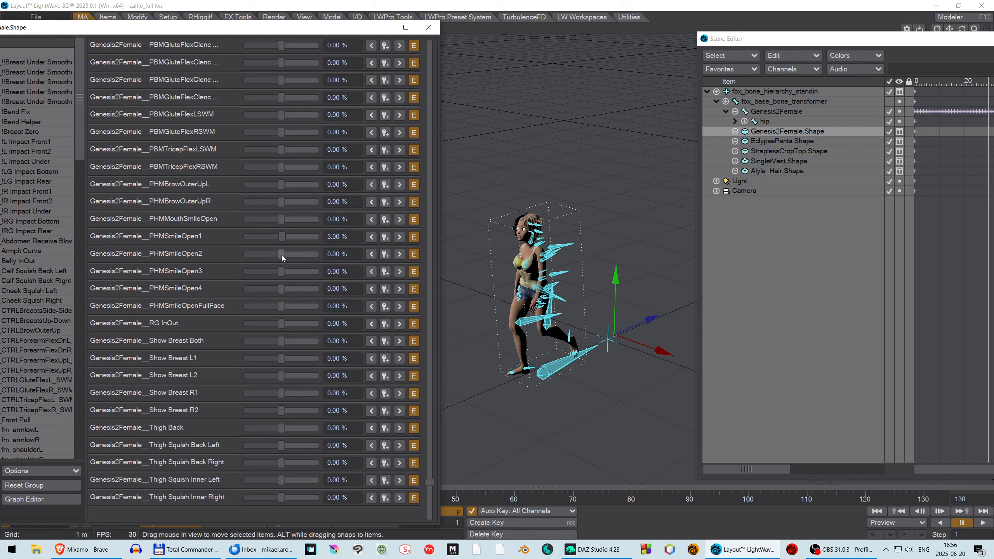
left_click_drag(281, 254, 323, 247)
left_click(429, 28)
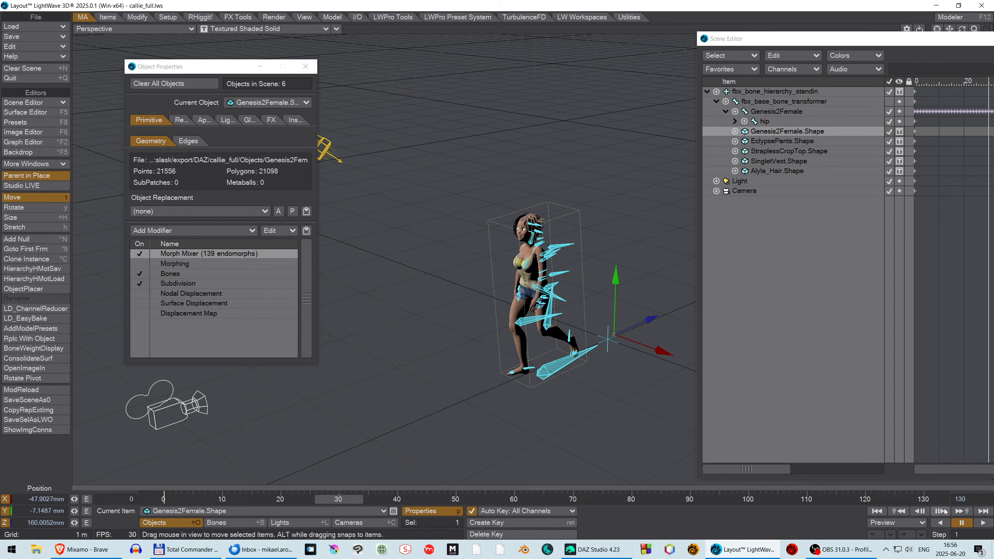
Play the animation to review the character's motion, close Object Properties and stop the playback
left_click(983, 522)
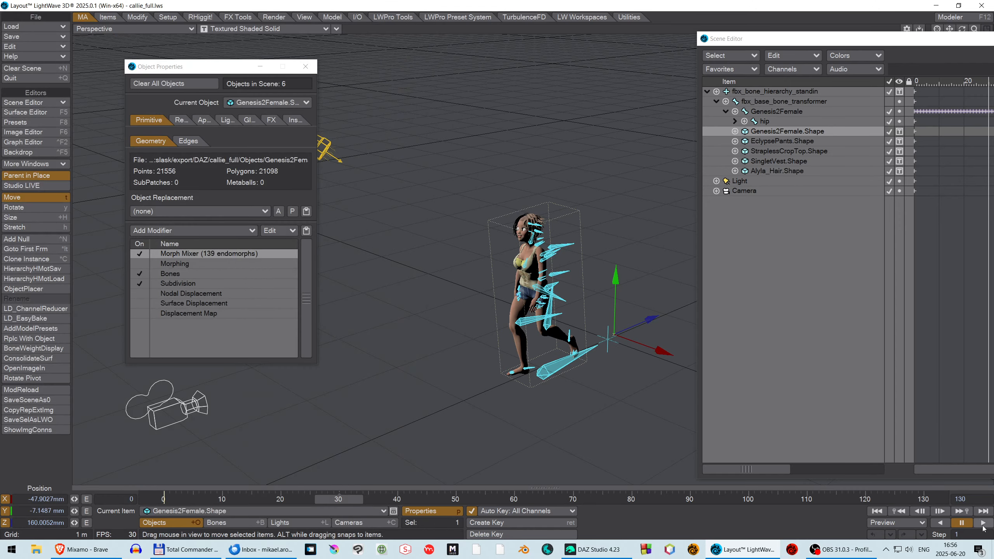
left_click(309, 69)
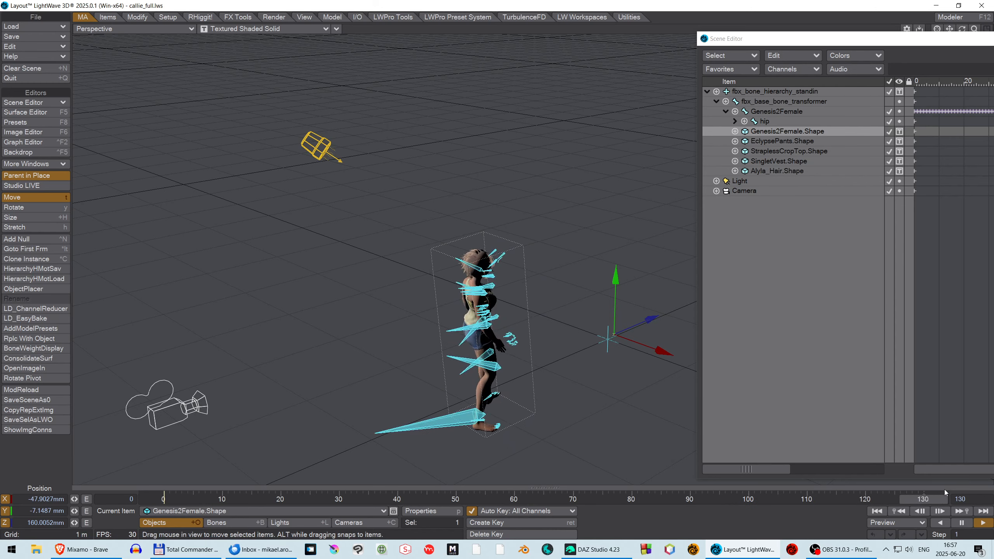
left_click(963, 523)
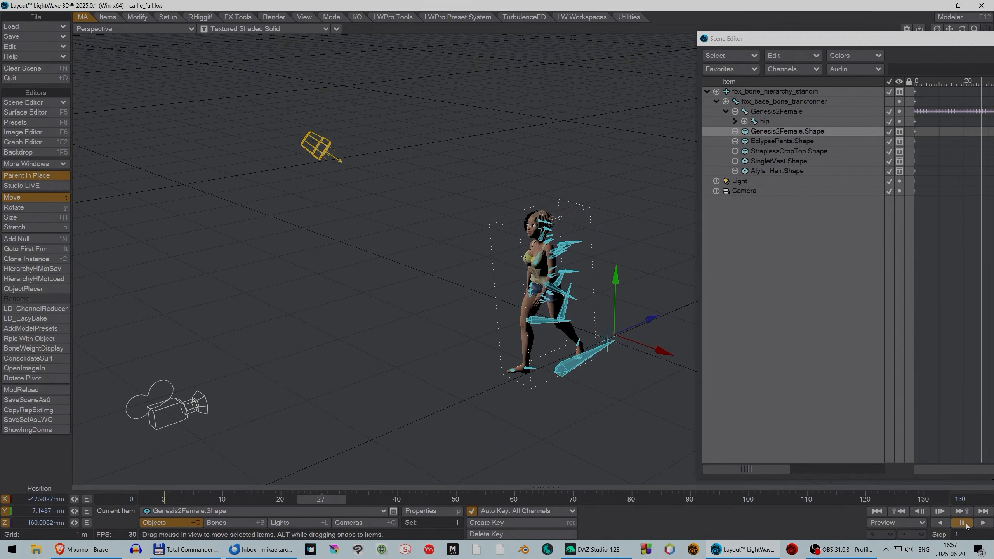